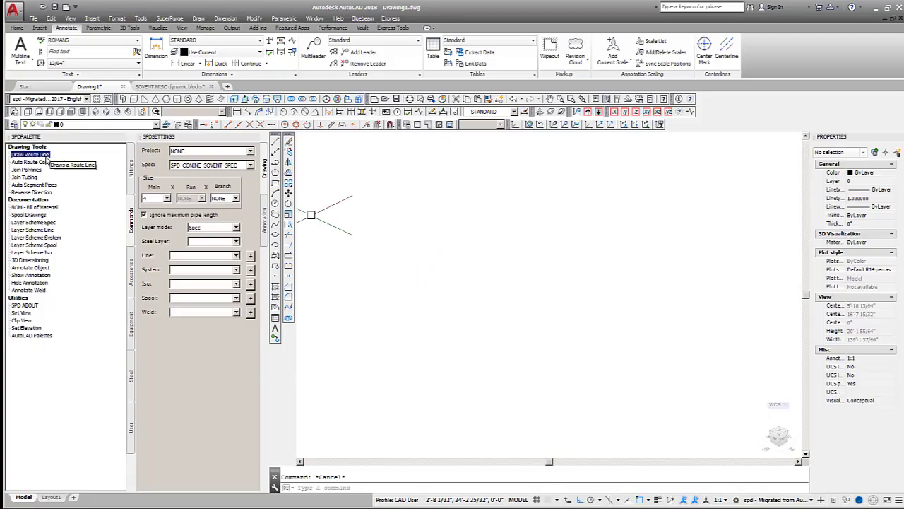
- Draw a route line with a sloped horizontal run that turns up into a tall vertical stack
left_click(45, 157)
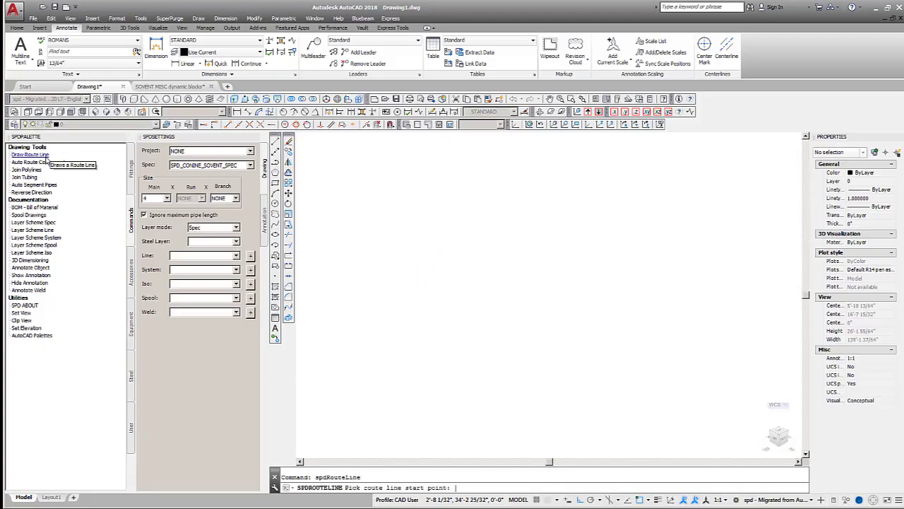
left_click(573, 389)
left_click(486, 342)
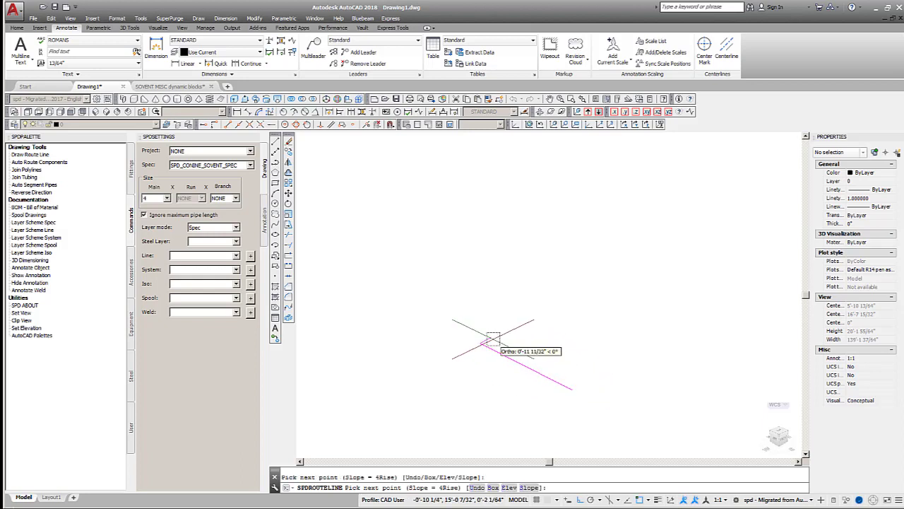
left_click(488, 158)
key("Return")
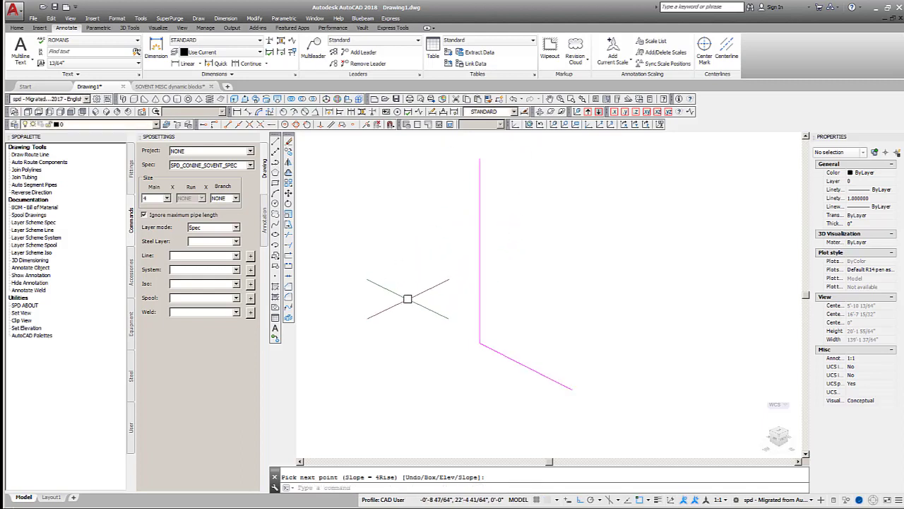
- Insert the 4x3stackbase block at the corner where the horizontal route line meets the vertical stack
type("ins")
key("Return")
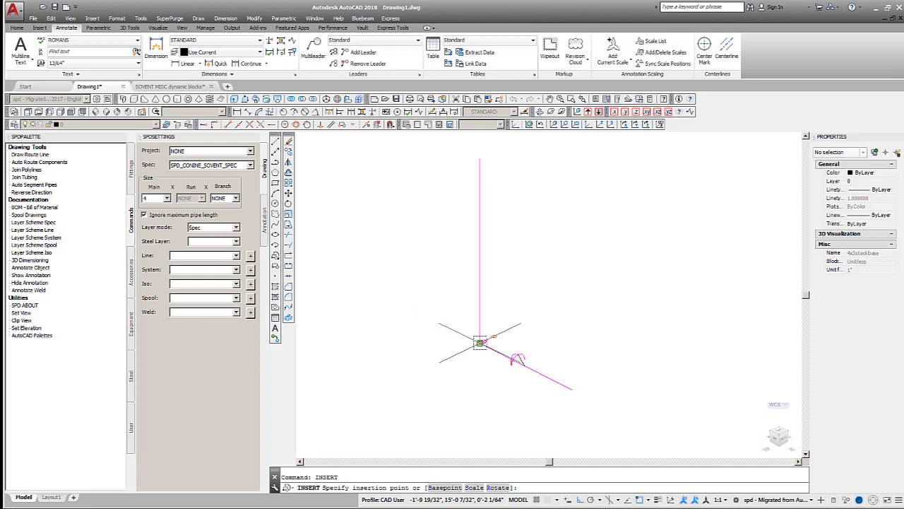
left_click(480, 342)
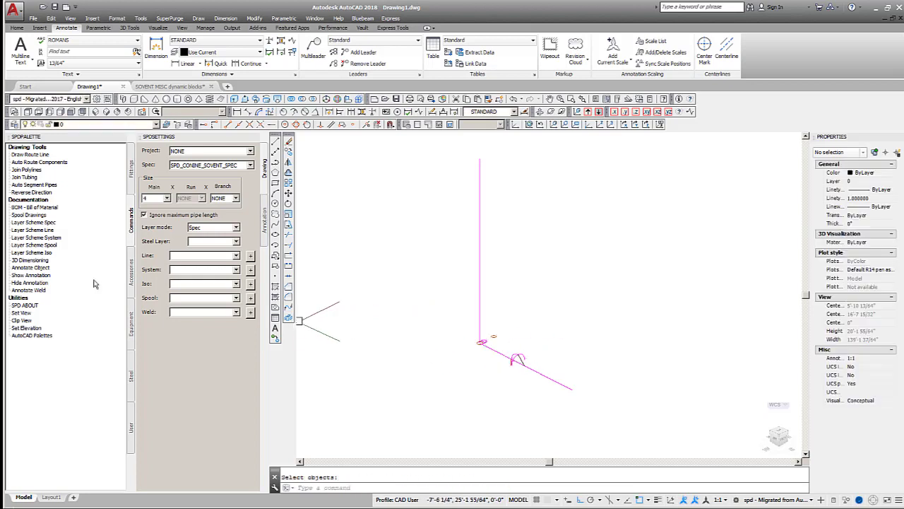
- Place a size 4 Sovent deaerator on the vertical stack, aligned straight down with its branch facing the offset template circle
left_click(131, 187)
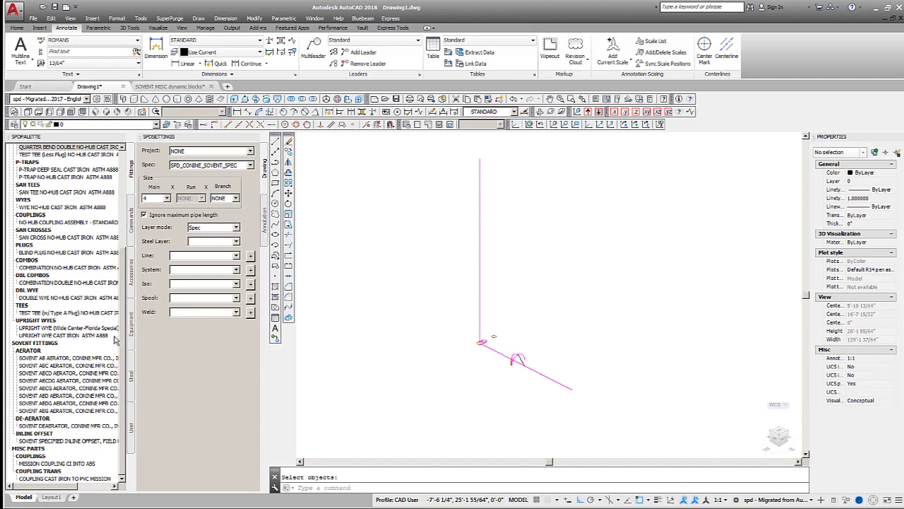
left_click(63, 425)
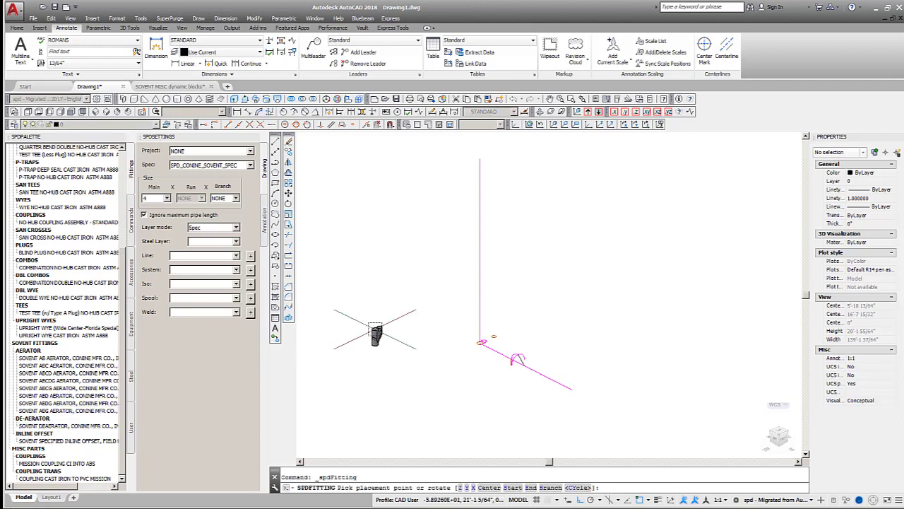
left_click(484, 316)
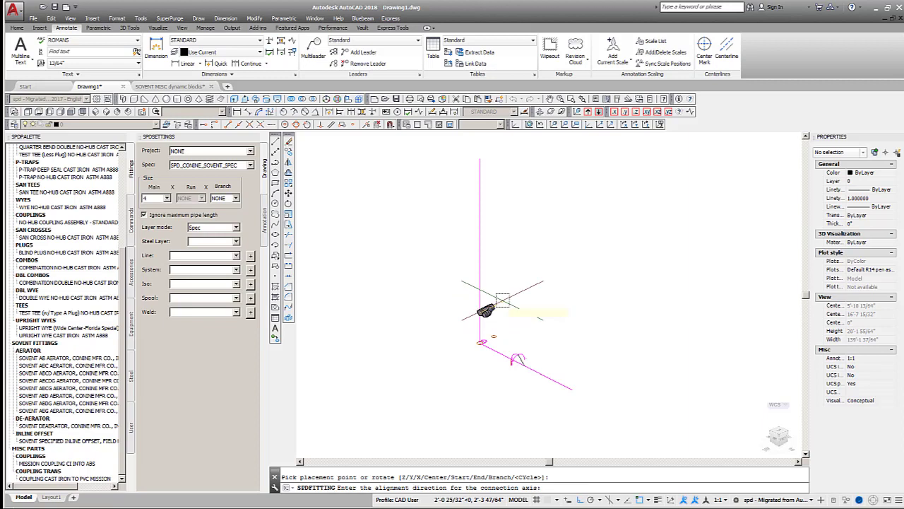
scroll(482, 339, "up", 3)
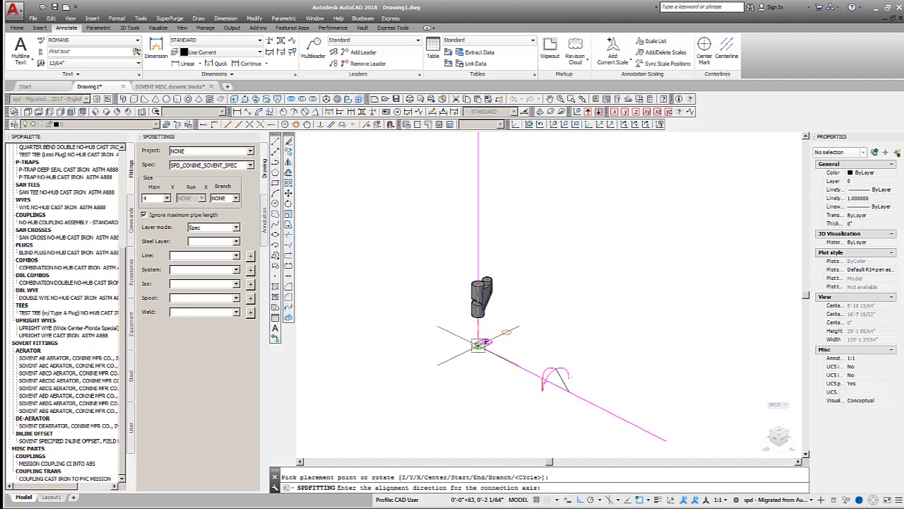
left_click(479, 344)
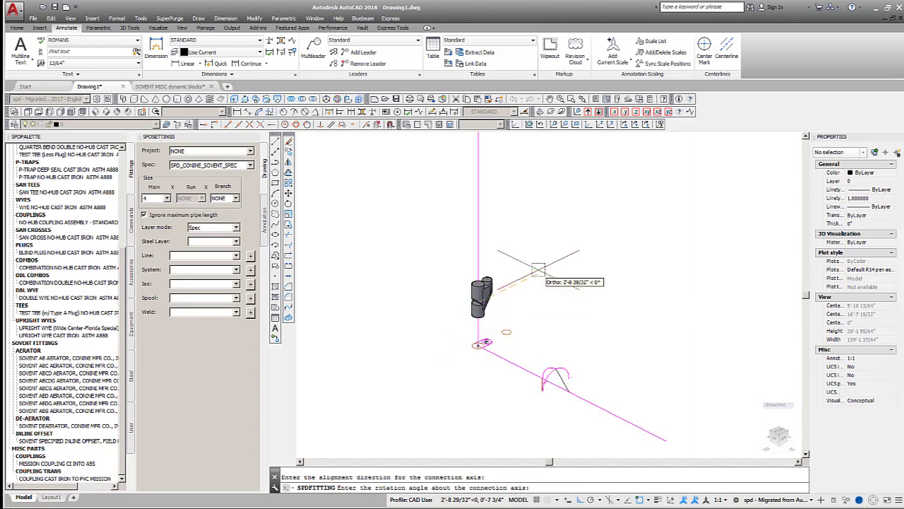
left_click(516, 330)
scroll(514, 330, "up", 3)
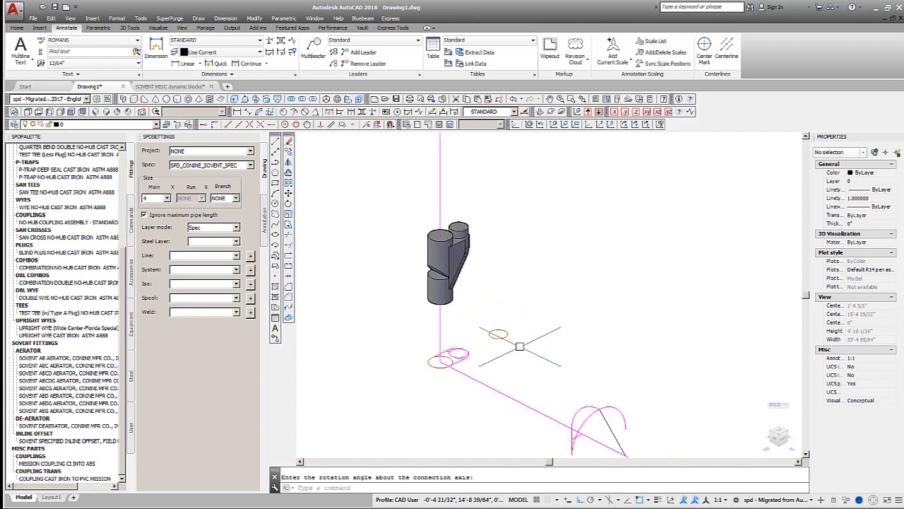
- Set the deaerator template block at the stack base to the Upright Wye configuration
left_click(505, 339)
left_click(494, 333)
left_click(428, 365)
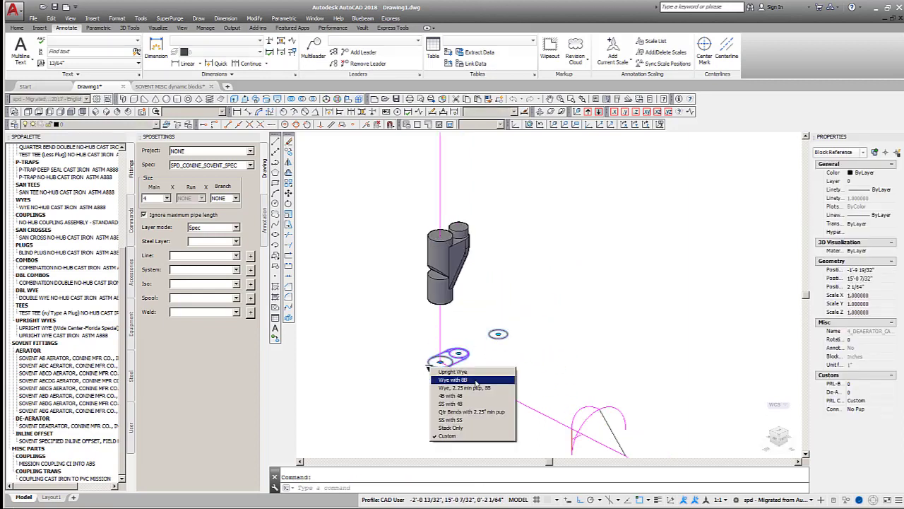
left_click(465, 372)
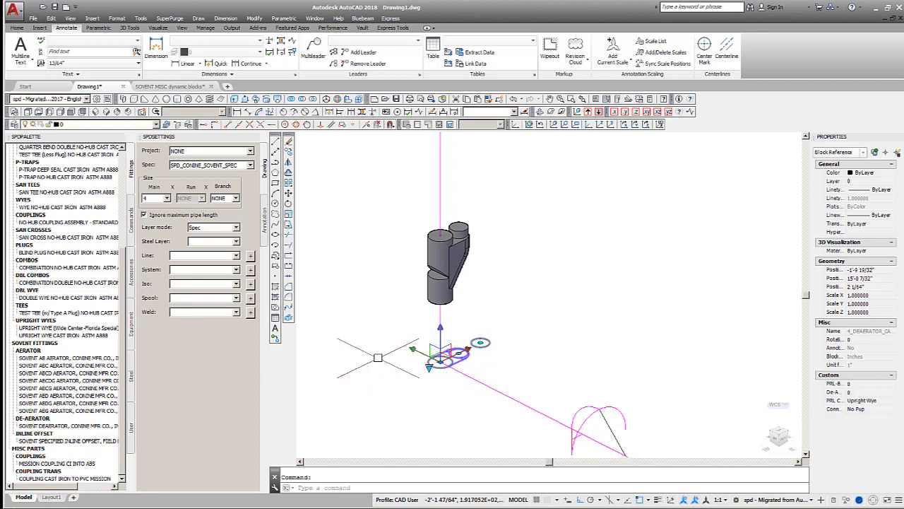
key("Escape")
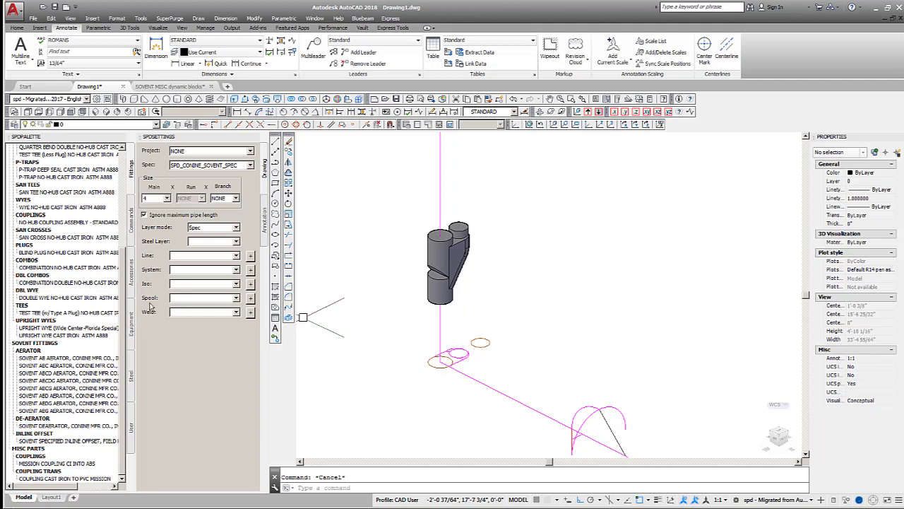
- Set the main size to 3 and place a cast iron upright wye on the deaerator's side outlet, its branch rotated toward the template's offset circle
left_click(167, 199)
left_click(150, 244)
left_click_drag(124, 246, 120, 339)
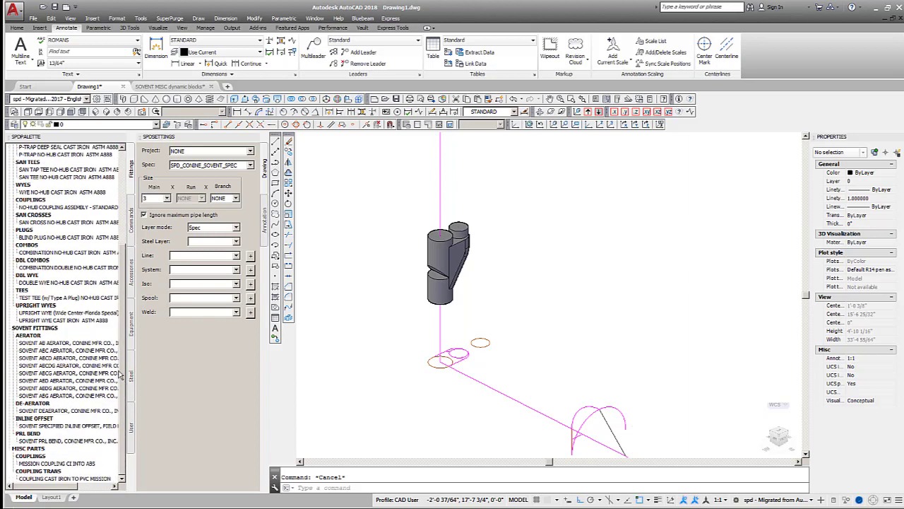
left_click(80, 321)
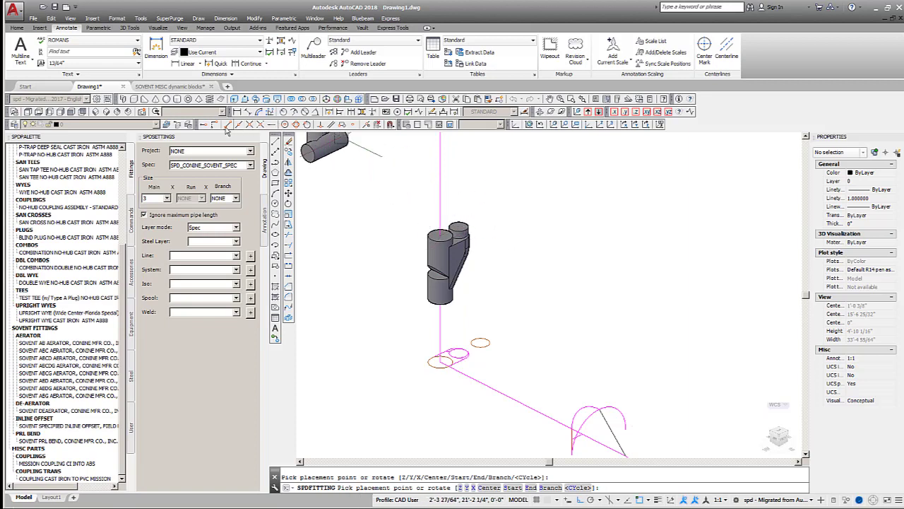
left_click(440, 233)
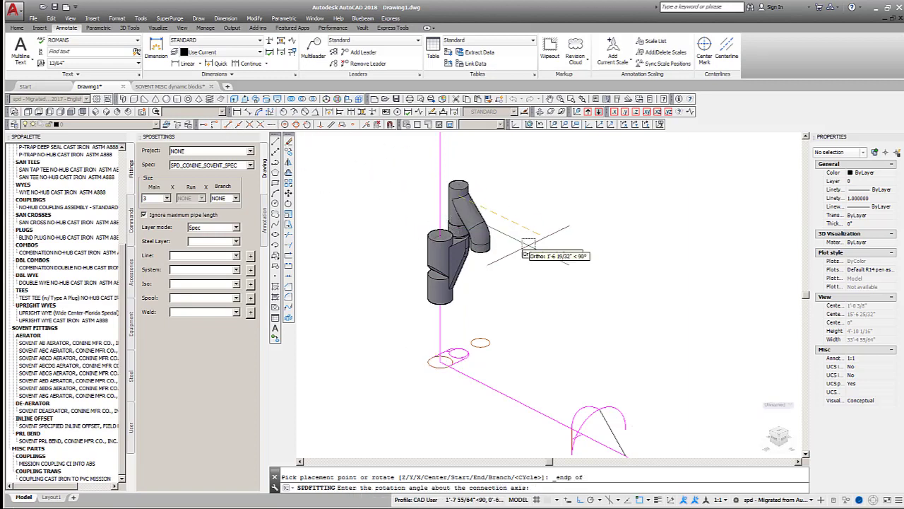
left_click(479, 343)
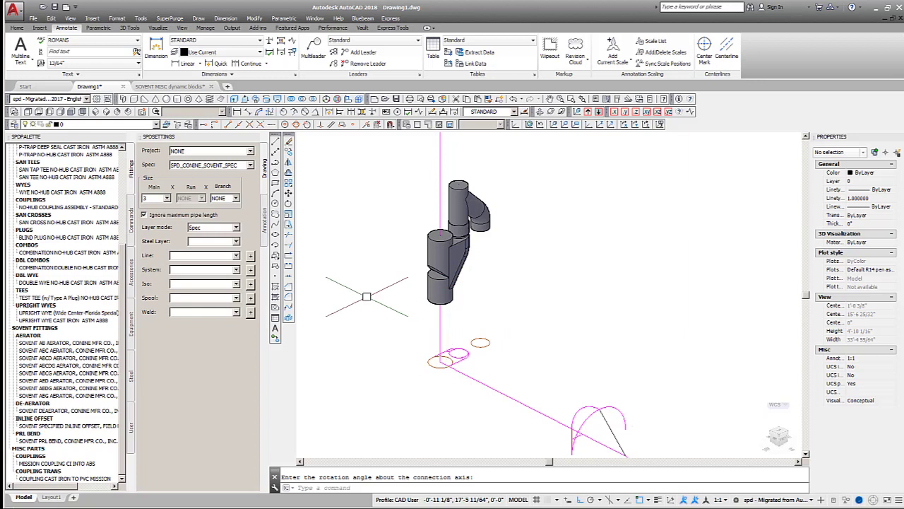
- Copy the route line from the stack base corner to the center of the template's offset circle
left_click(288, 153)
left_click(440, 317)
key("Return")
left_click(440, 361)
left_click(486, 344)
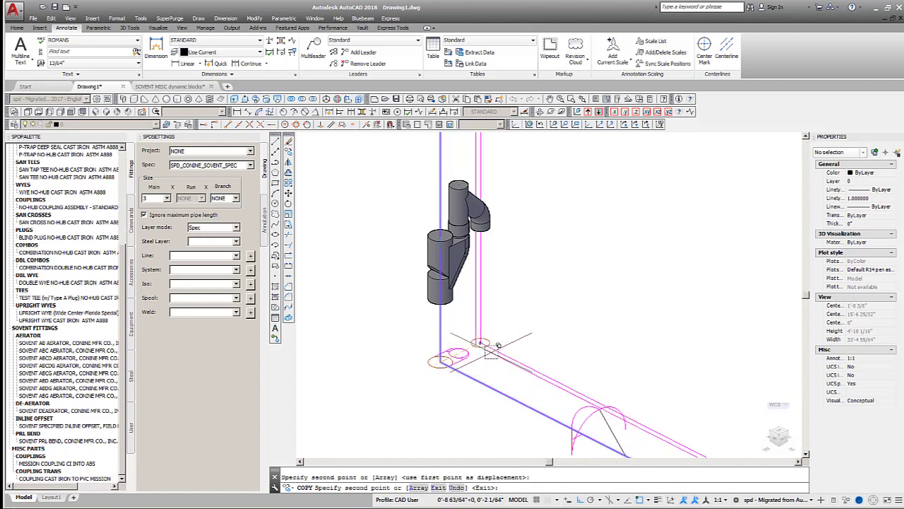
key("Escape")
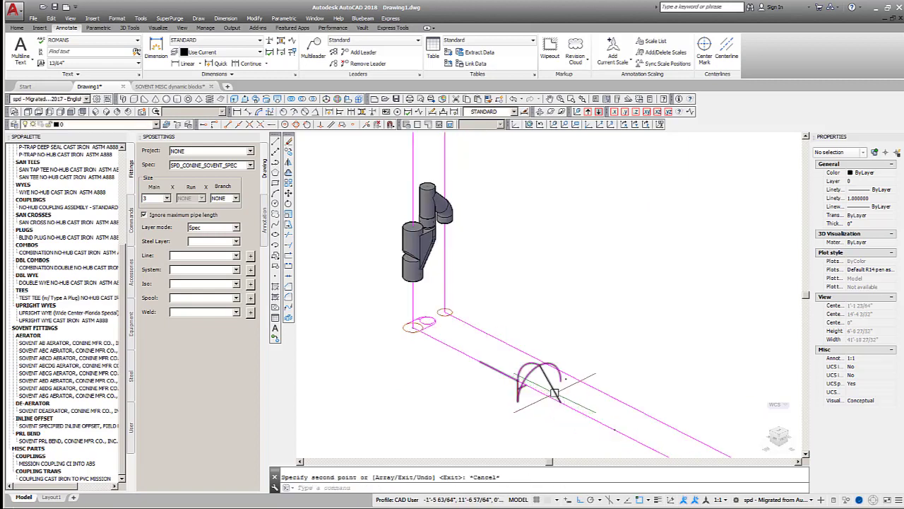
- Enlarge the Sovent PRL template block on the horizontal run to a scale of about 1'-2 1/2"
left_click(555, 393)
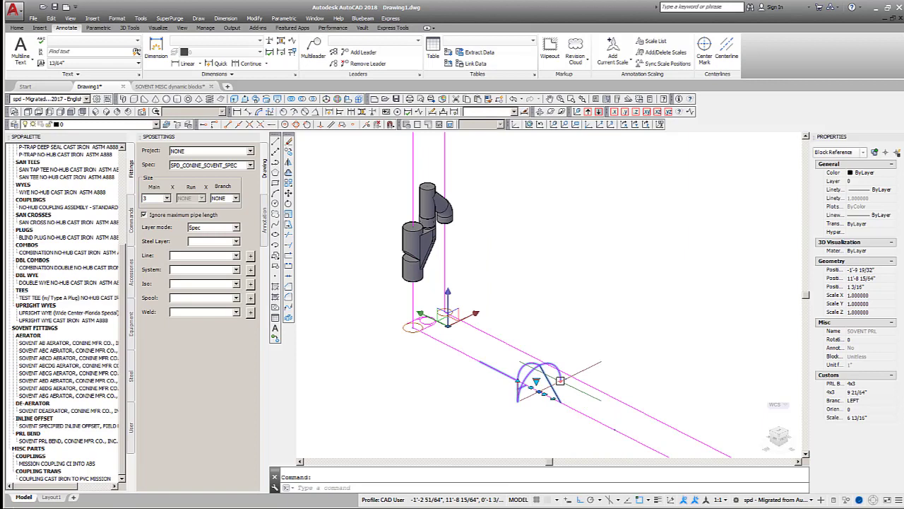
left_click(559, 380)
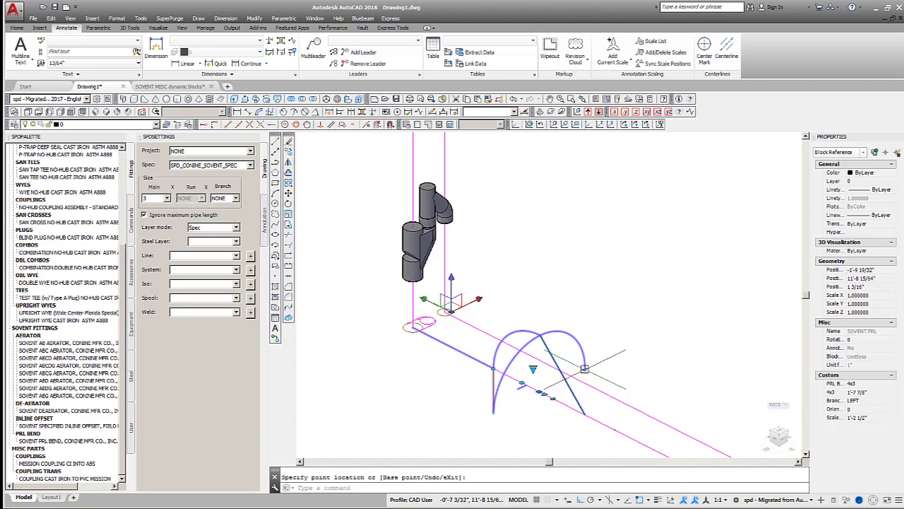
key("Escape")
key("Escape")
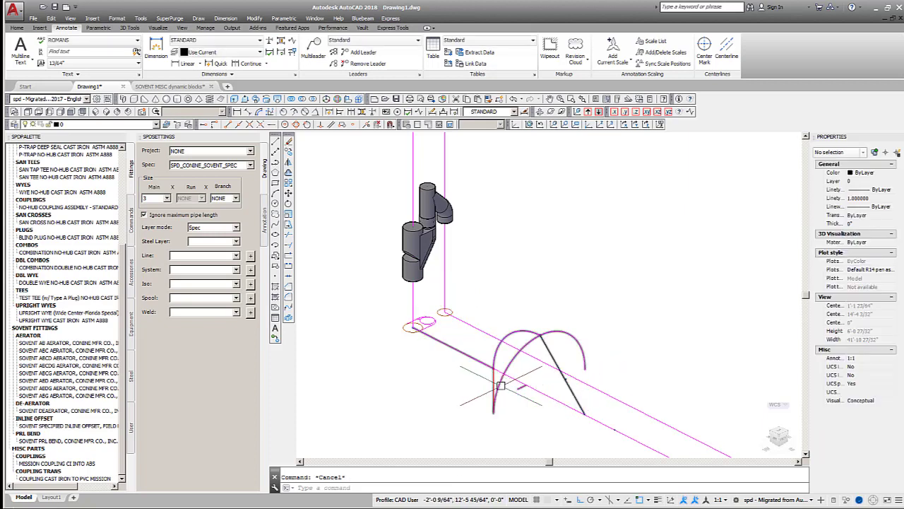
- Flip the PRL template's branch to RIGHT and slide its 4x3 arc onto the copied parallel route line
left_click(568, 381)
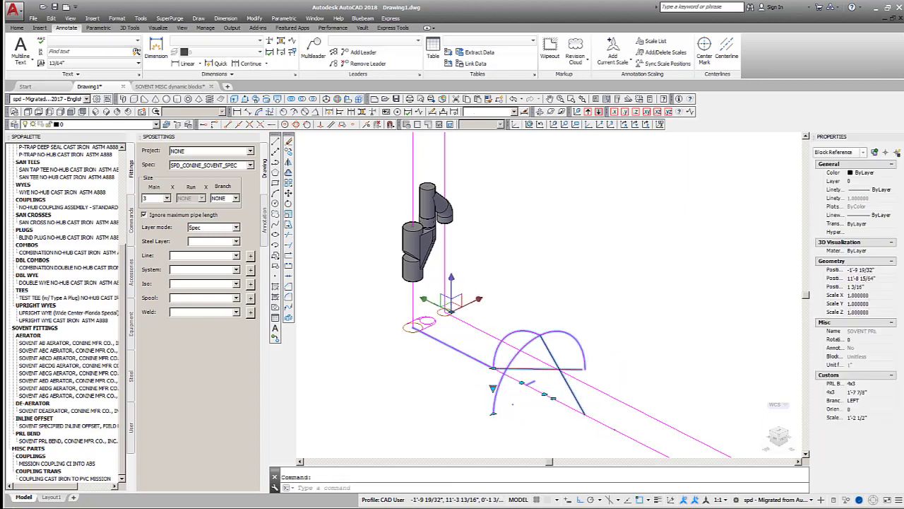
left_click(493, 368)
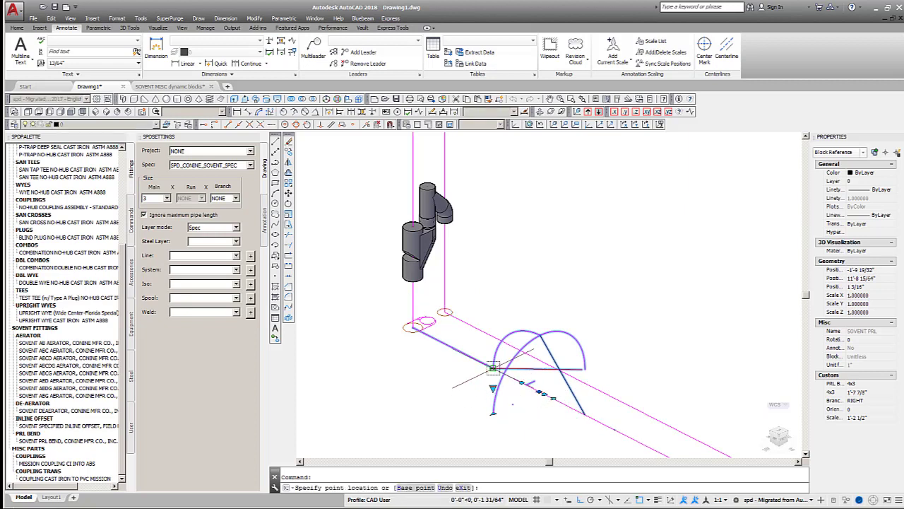
scroll(540, 370, "up", 3)
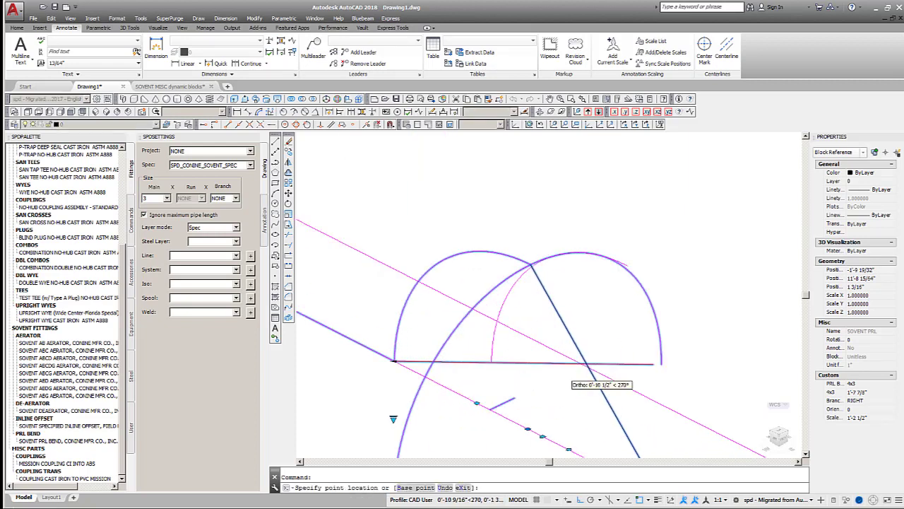
scroll(587, 363, "up", 4)
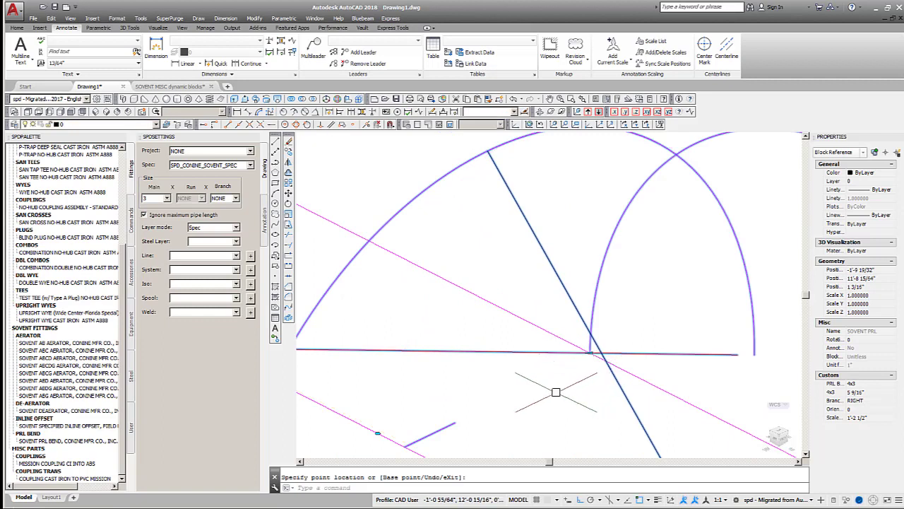
scroll(547, 391, "down", 5)
key("Escape")
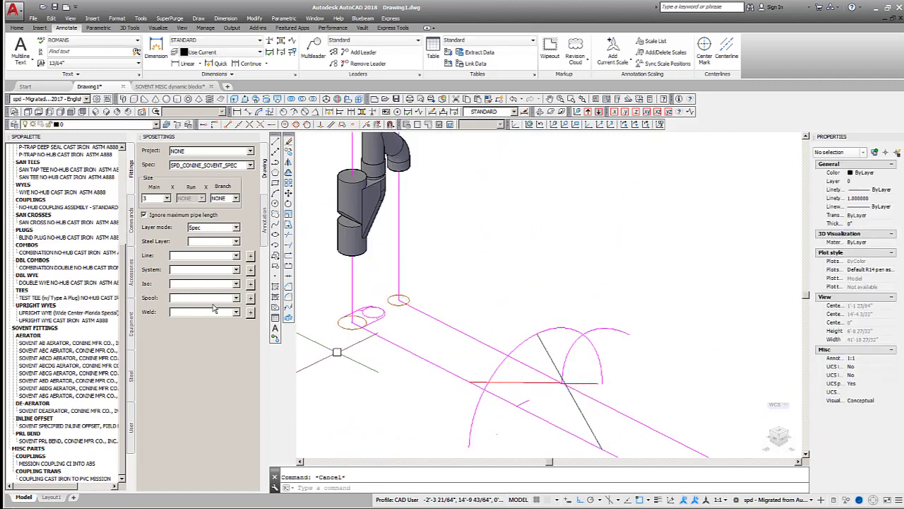
- Draw a relief route line from the PRL point on the main run to the template arcs' intersection, back under the upright wye, and up to its branch
left_click(131, 212)
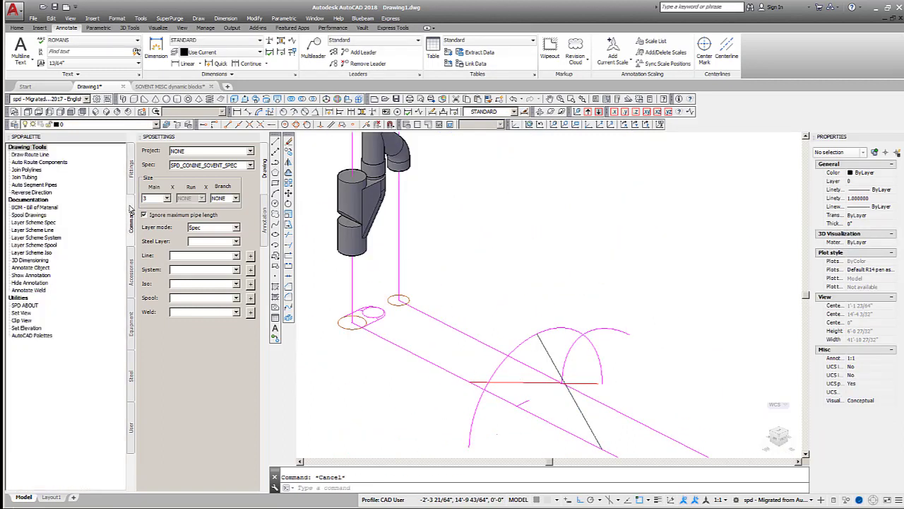
left_click(32, 156)
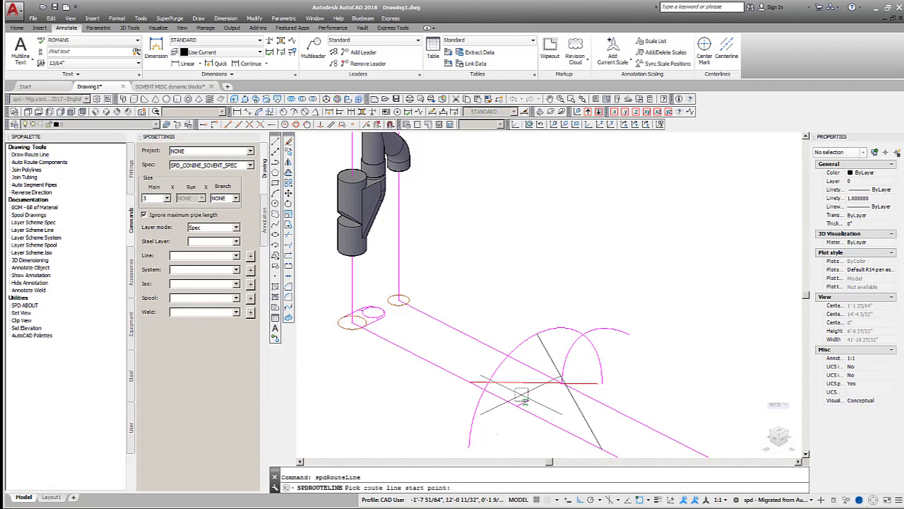
left_click(601, 449)
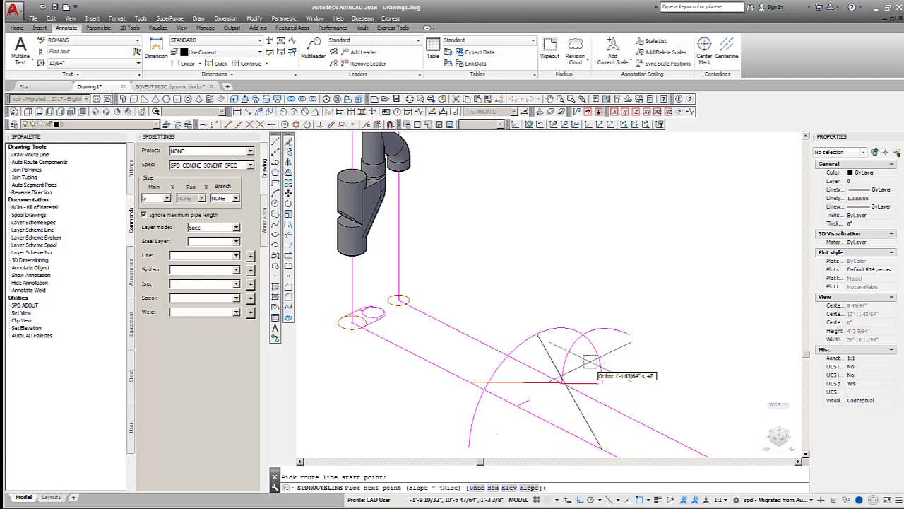
left_click(583, 334)
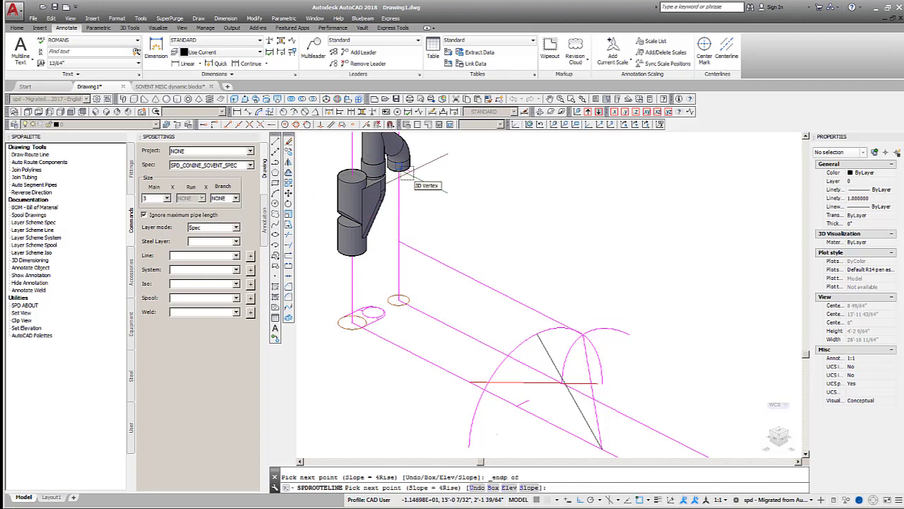
key("Return")
- Erase the copied parallel route line and the Sovent PRL template block
left_click(414, 278)
left_click(390, 272)
key("Delete")
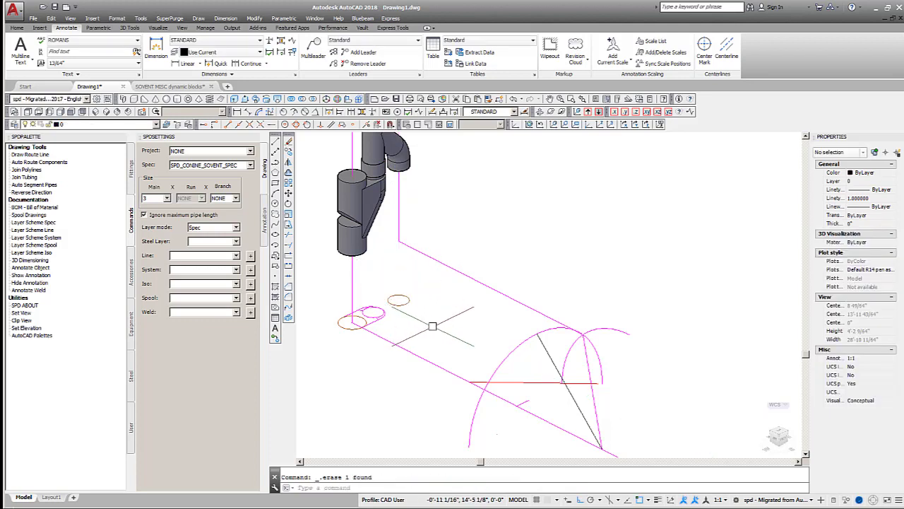
scroll(421, 305, "down", 4)
scroll(408, 289, "down", 2)
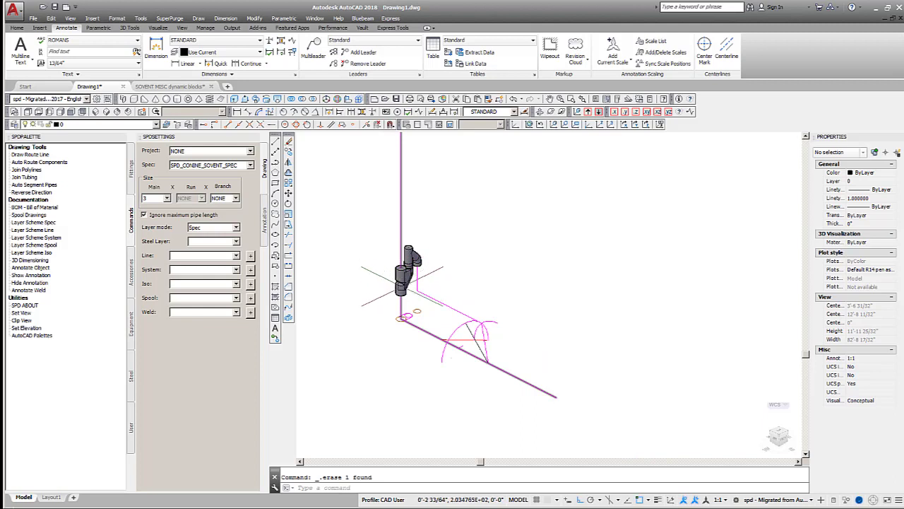
left_click(462, 326)
key("Delete")
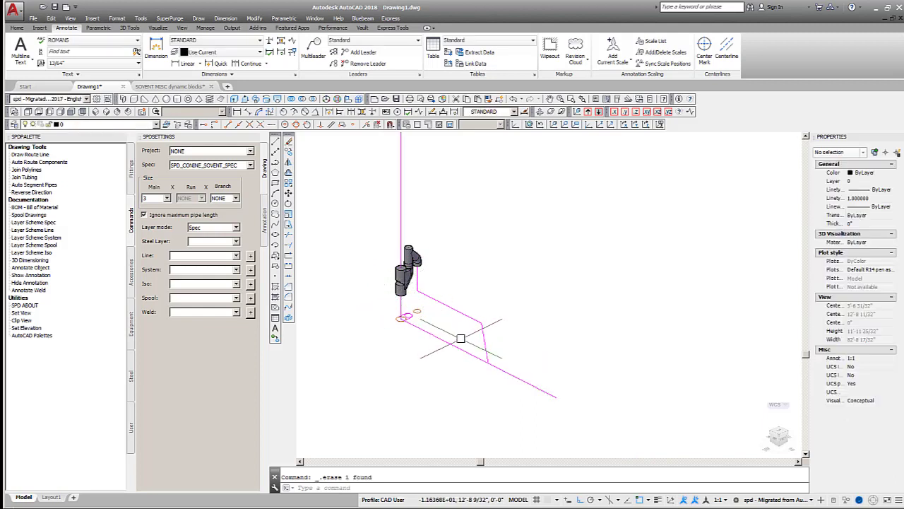
- Add a vertex to the main horizontal route line at the point where the relief route line meets it
left_click(456, 346)
left_click(478, 358)
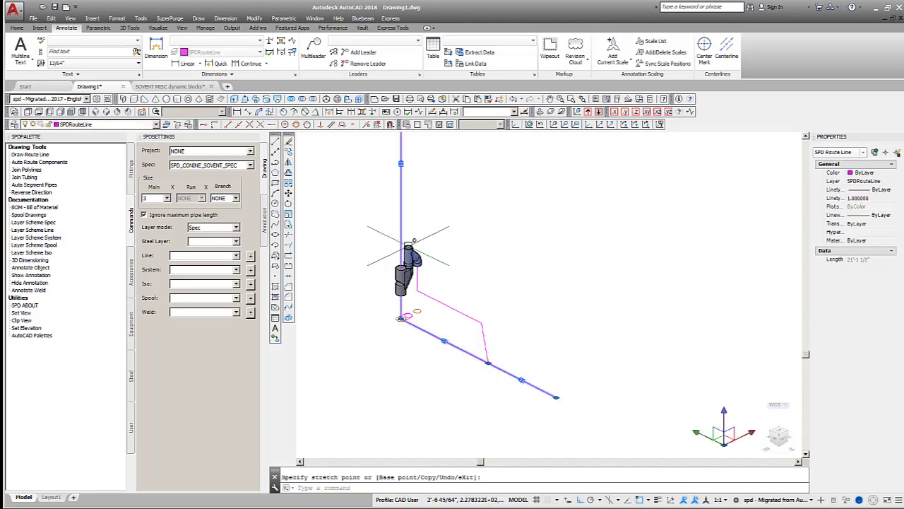
left_click(400, 163)
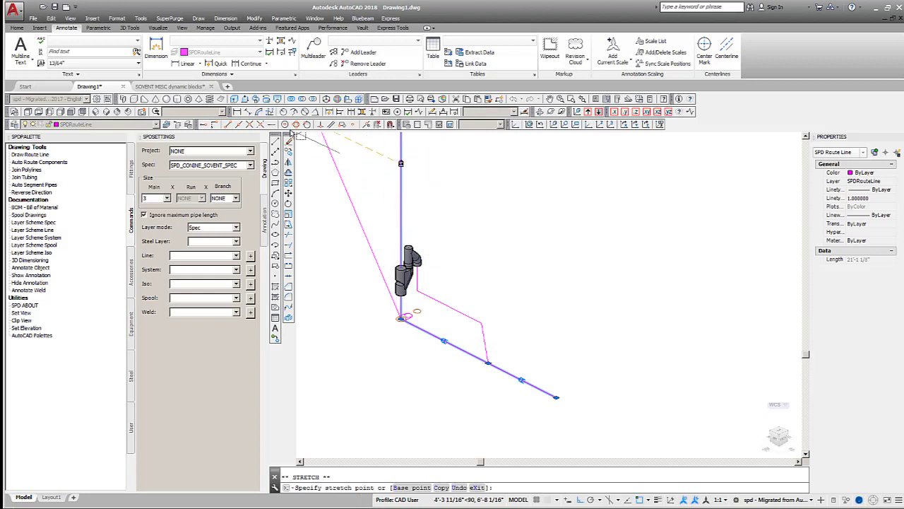
key("Escape")
- Auto-route the route lines at main size 4, with the 4x3 reducing wye and the 4" short sweep quarter bend at the stack base
scroll(303, 252, "down", 2)
left_click(162, 198)
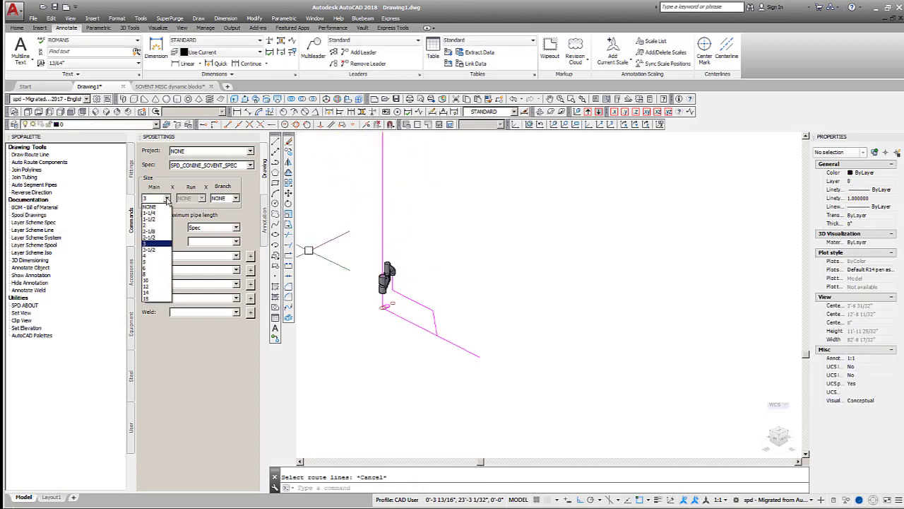
left_click(147, 257)
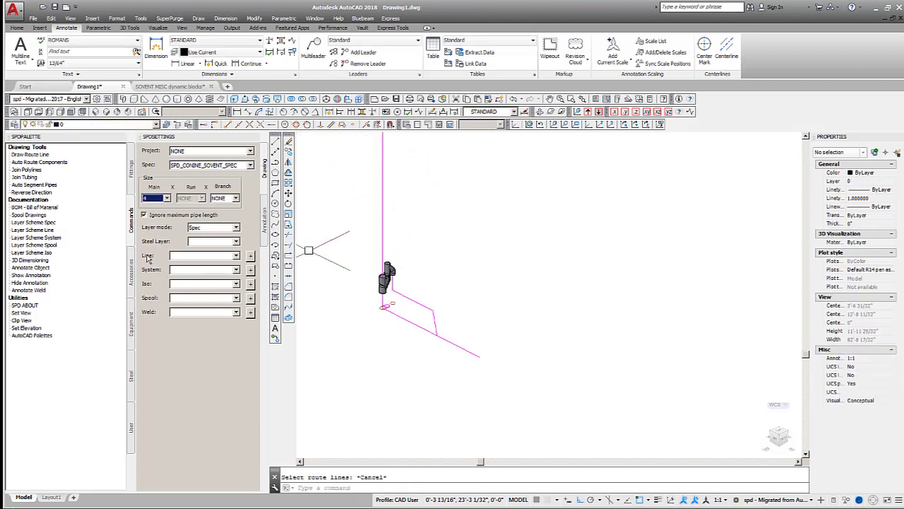
left_click(42, 163)
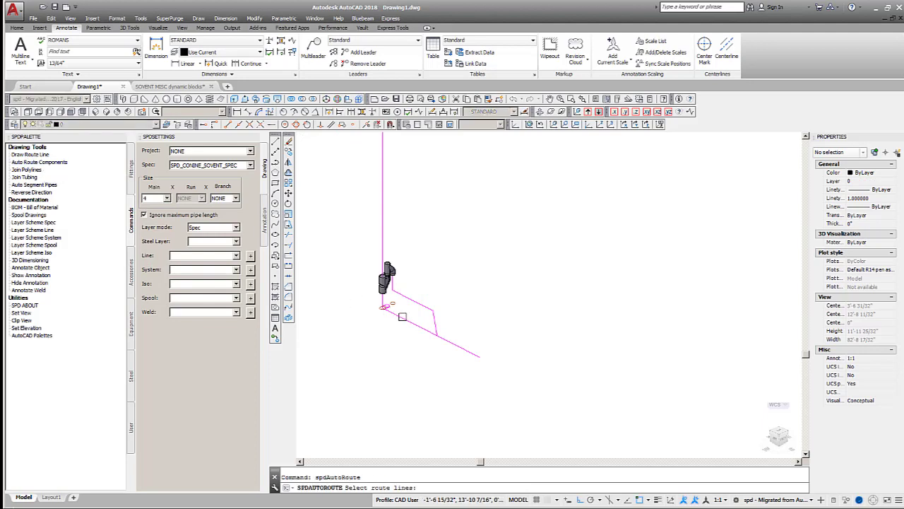
key("Return")
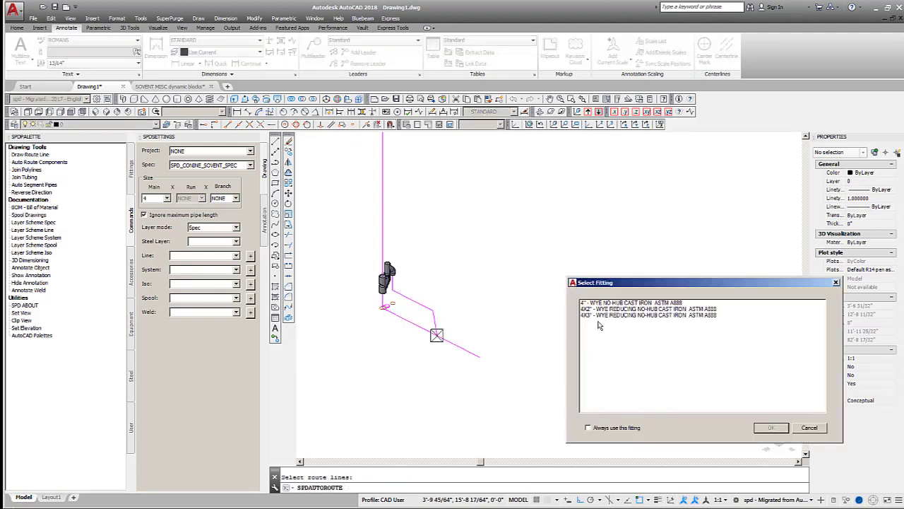
left_click(605, 316)
left_click(770, 428)
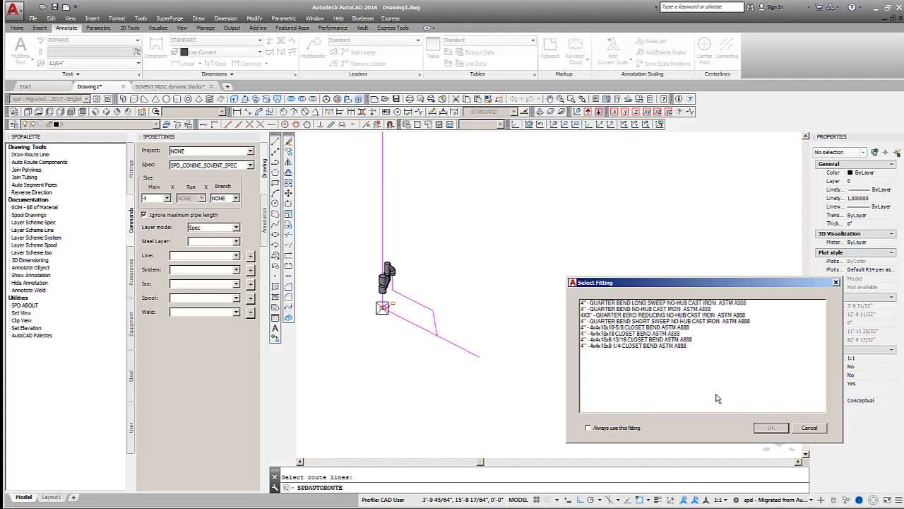
left_click(656, 322)
left_click(772, 428)
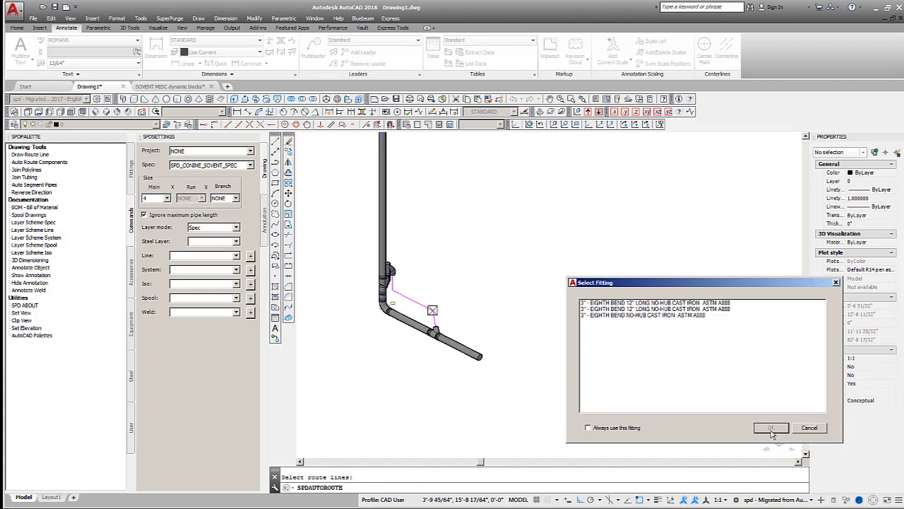
- Fit the relief line with the 3" no-hub eighth bend and the 3" short sweep quarter bend
left_click(626, 315)
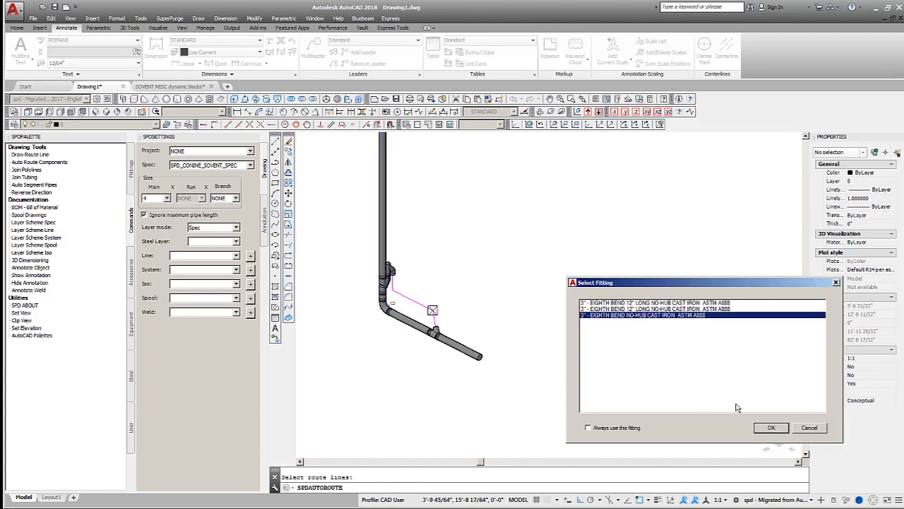
left_click(765, 429)
left_click(662, 315)
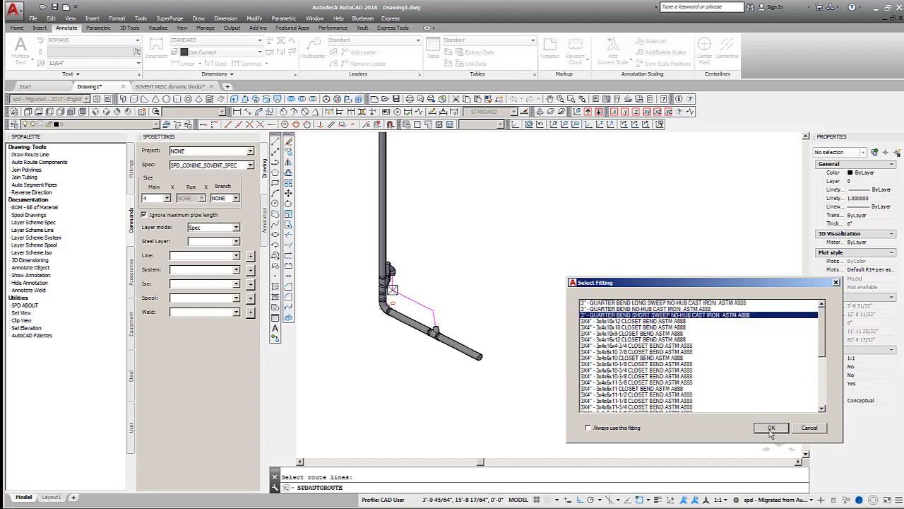
left_click(772, 428)
- Erase the deaerator template block left at the base of the stack
scroll(367, 321, "up", 4)
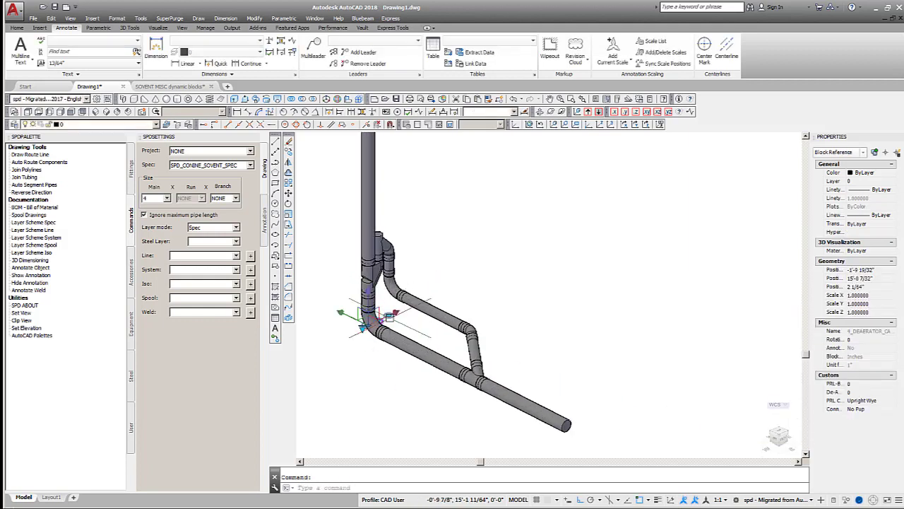
key("Delete")
scroll(323, 202, "up", 3)
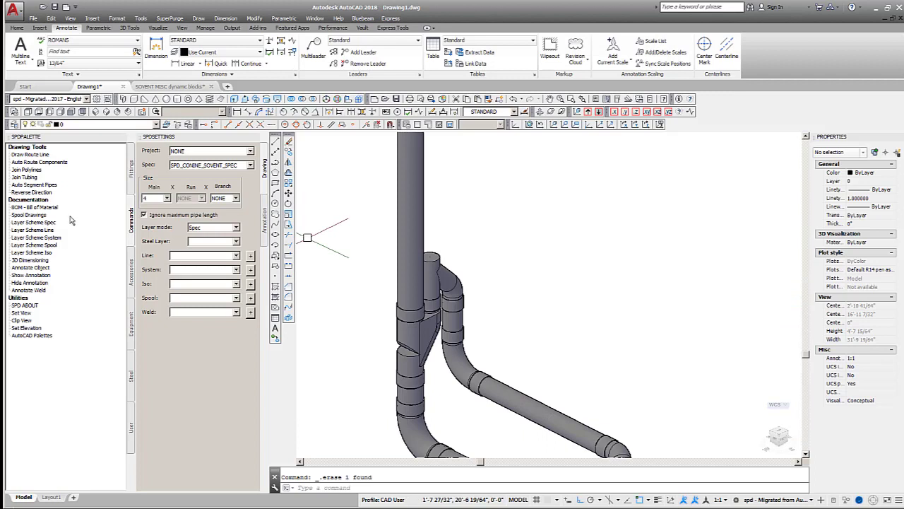
- Set the main size to 3 and place a no-hub blind plug on the open top of the upright wye
left_click(130, 173)
left_click(156, 198)
left_click(148, 244)
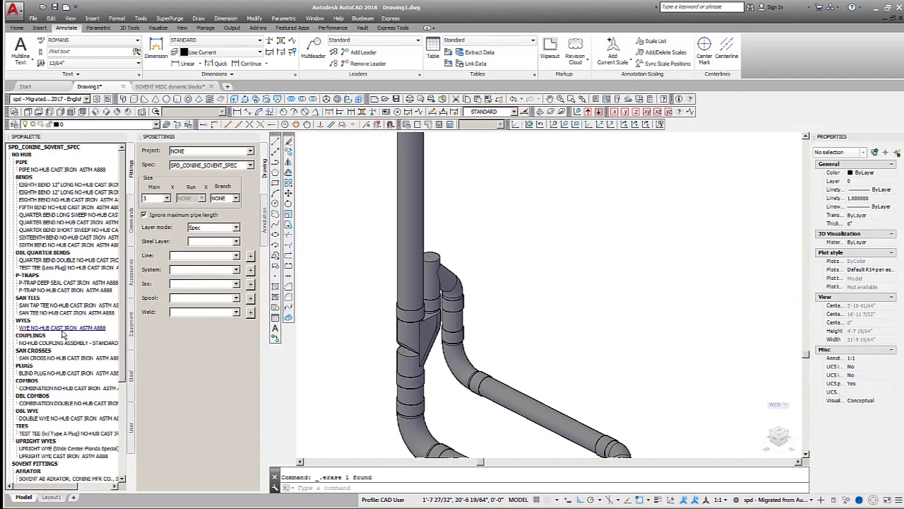
left_click(64, 372)
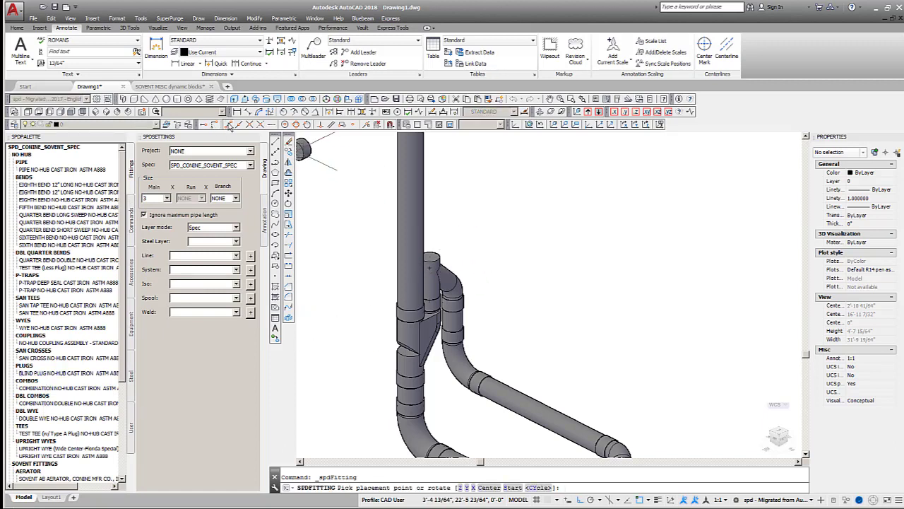
scroll(498, 272, "down", 5)
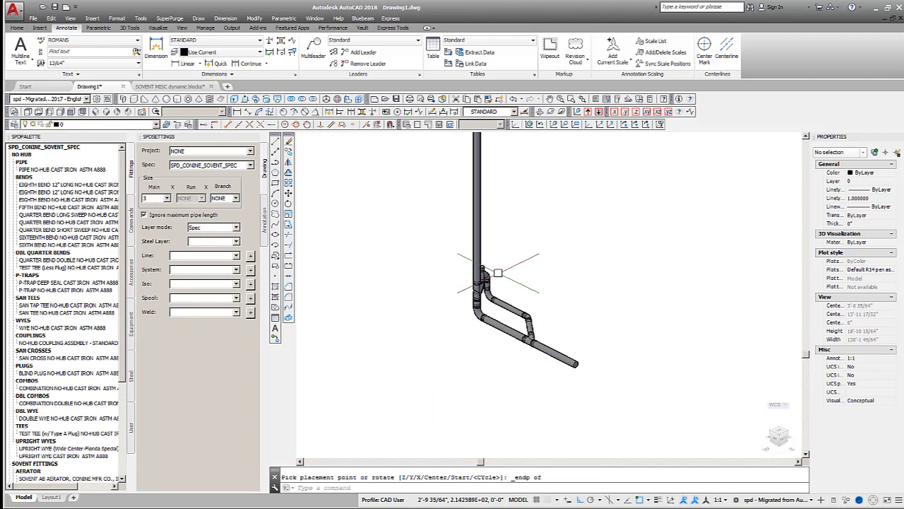
- Set the main size to 4 and insert a Sovent ABCG aerator partway up the vertical stack pipe
scroll(503, 237, "down", 2)
scroll(494, 169, "up", 2)
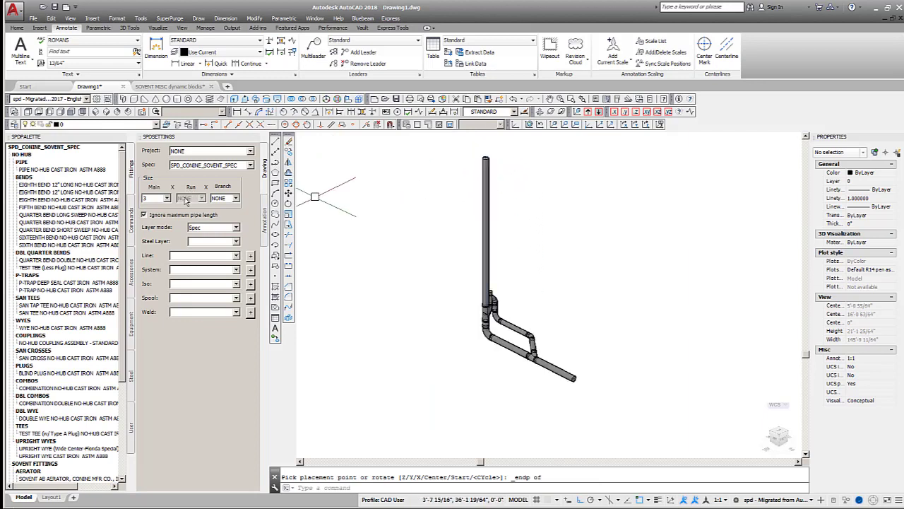
left_click(157, 256)
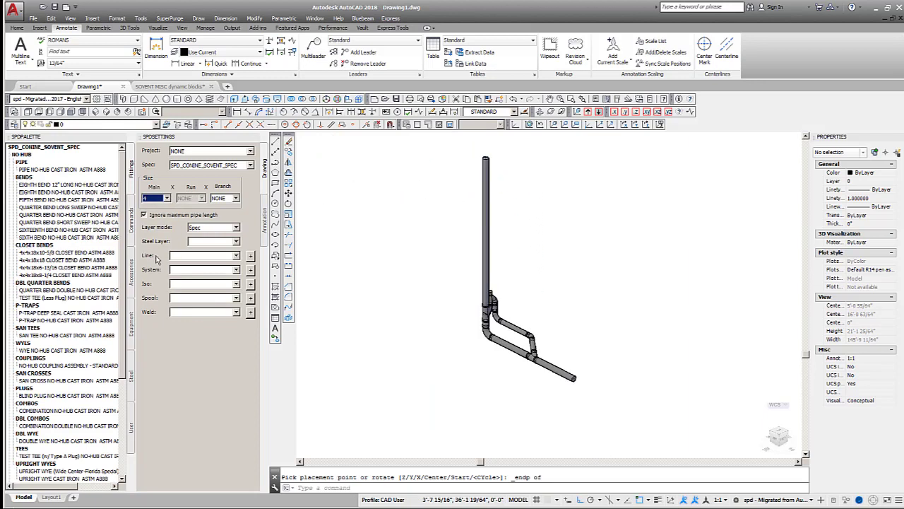
scroll(120, 269, "down", 5)
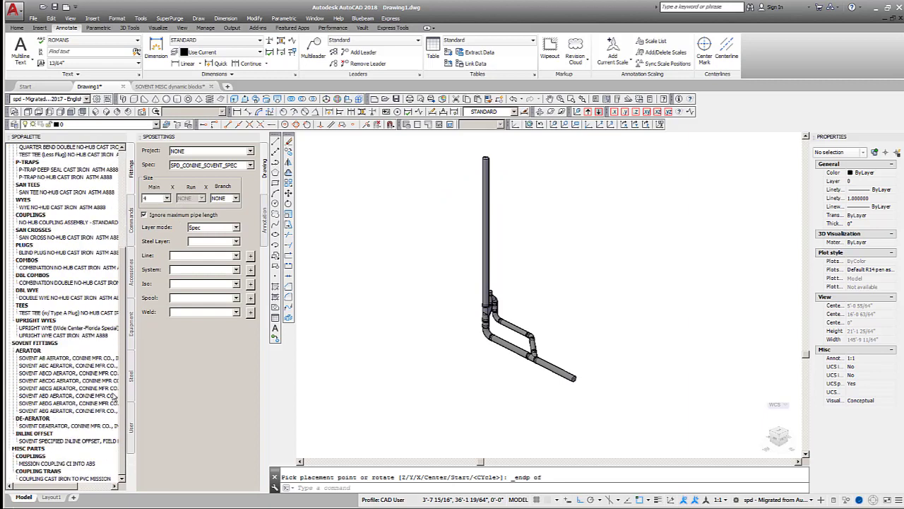
left_click(64, 389)
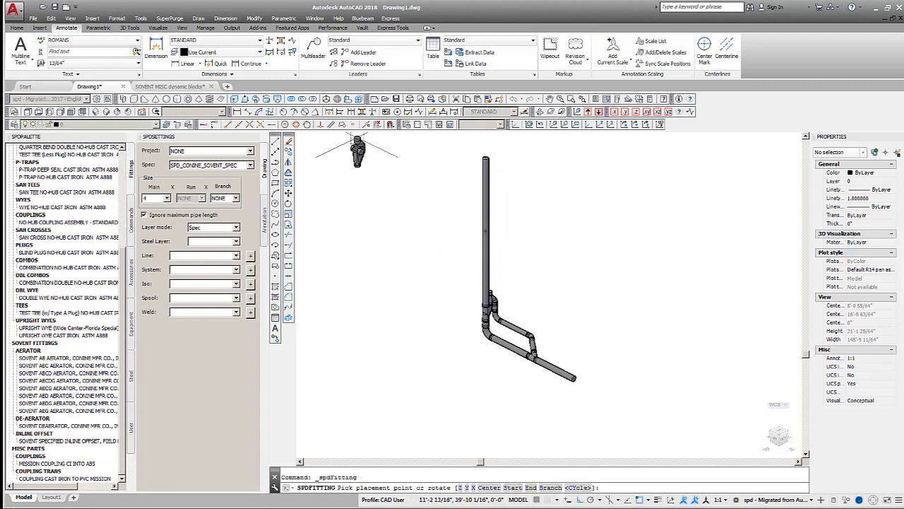
left_click(365, 125)
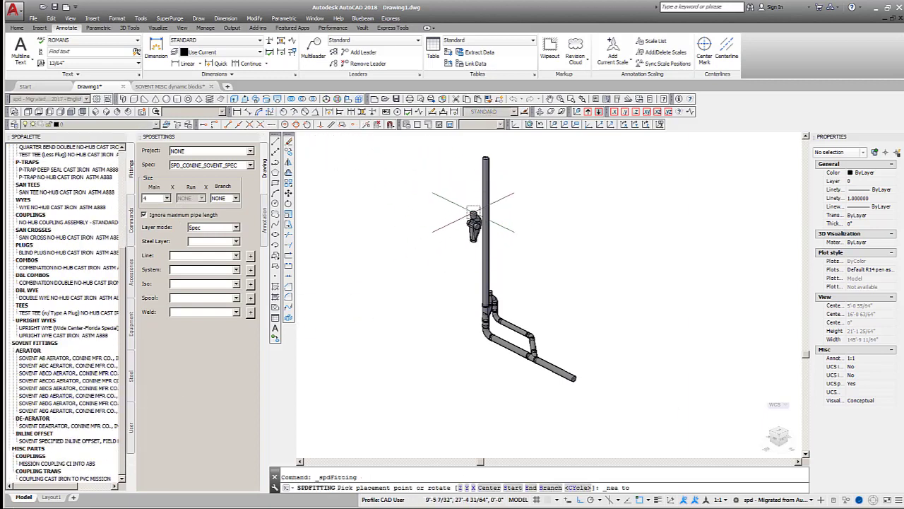
left_click(486, 226)
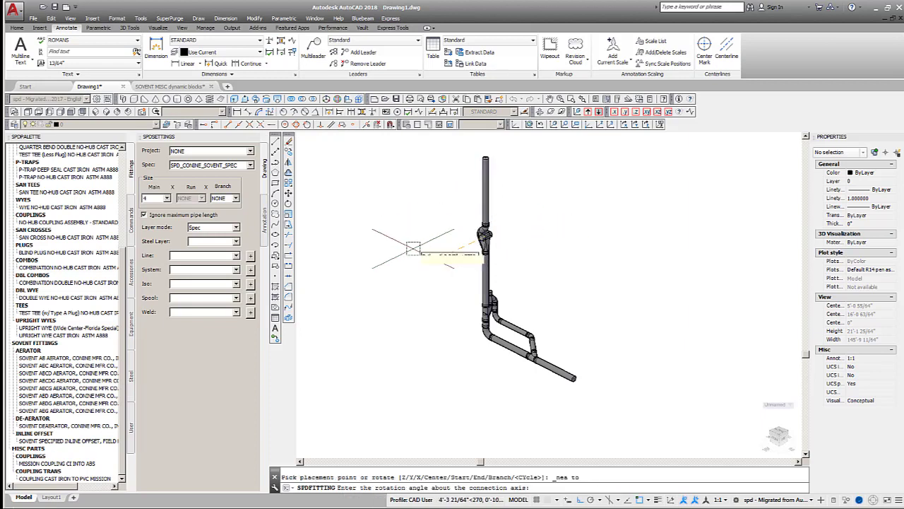
- Draw a route line outward from the aerator's side port through an intermediate point, about 2'-7" beyond it, and vertically up
scroll(467, 212, "up", 5)
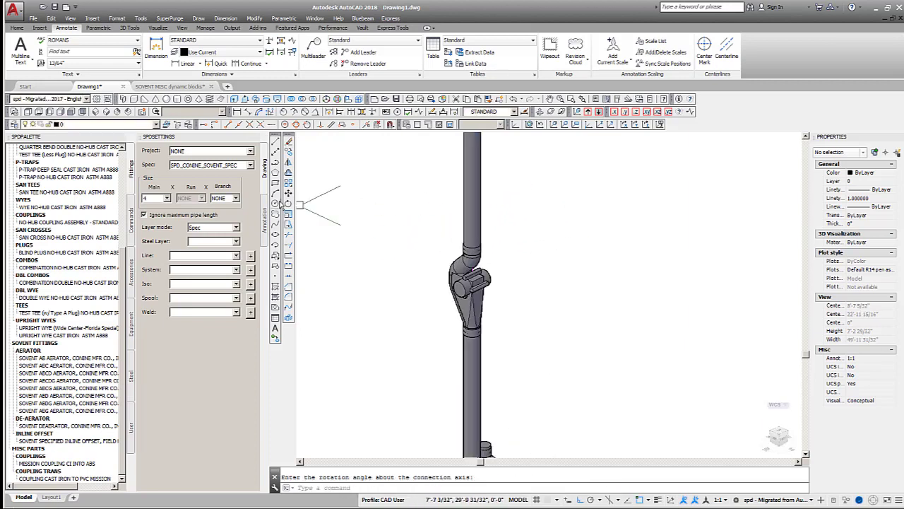
left_click(130, 206)
left_click(31, 154)
left_click(228, 125)
left_click(488, 275)
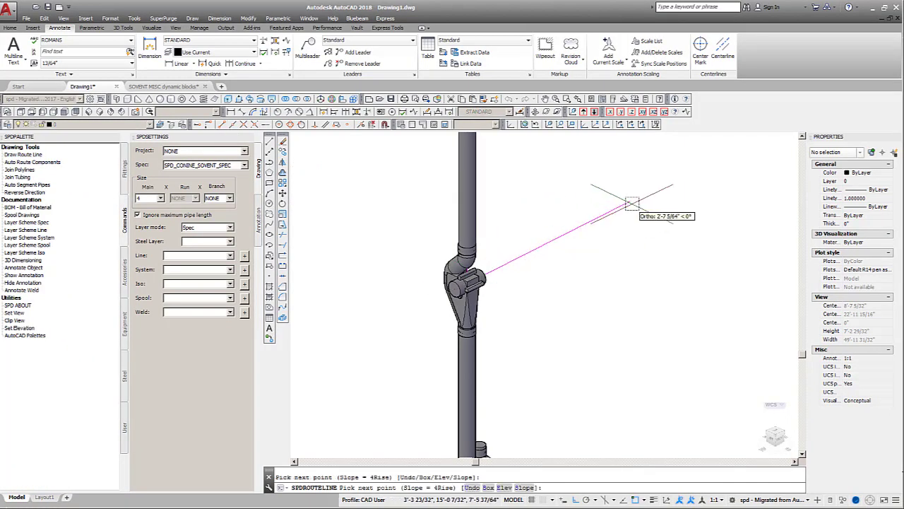
left_click(630, 201)
left_click(631, 141)
key("Return")
- Draw a second branch route line from the intermediate point, leaving at 45 degrees, running parallel to the first, and turning up
left_click(29, 154)
left_click(225, 124)
left_click(558, 233)
left_click(487, 489)
left_click(487, 489)
left_click(511, 487)
left_click(522, 487)
scroll(629, 323, "down", 2)
type("45")
key("Return")
left_click(642, 291)
left_click(676, 274)
left_click(679, 217)
key("Return")
- Draw a route line from the aerator's opposite side port outward and vertically up
left_click(26, 155)
left_click(563, 308)
left_click(522, 327)
left_click(522, 199)
key("Escape")
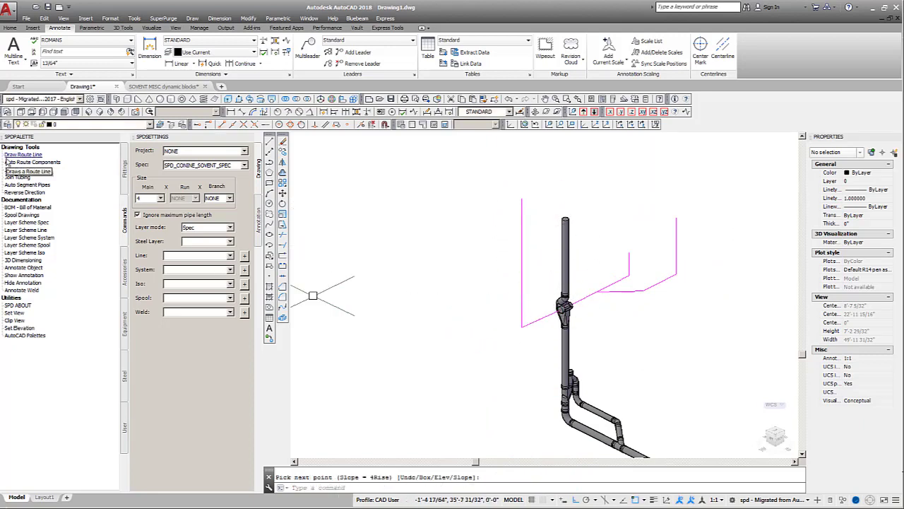
- Auto-route the aerator branch lines at main size 4, using the 4x2 reducing wye and quarter bends at the upward turns
left_click(32, 162)
key("Return")
left_click(623, 308)
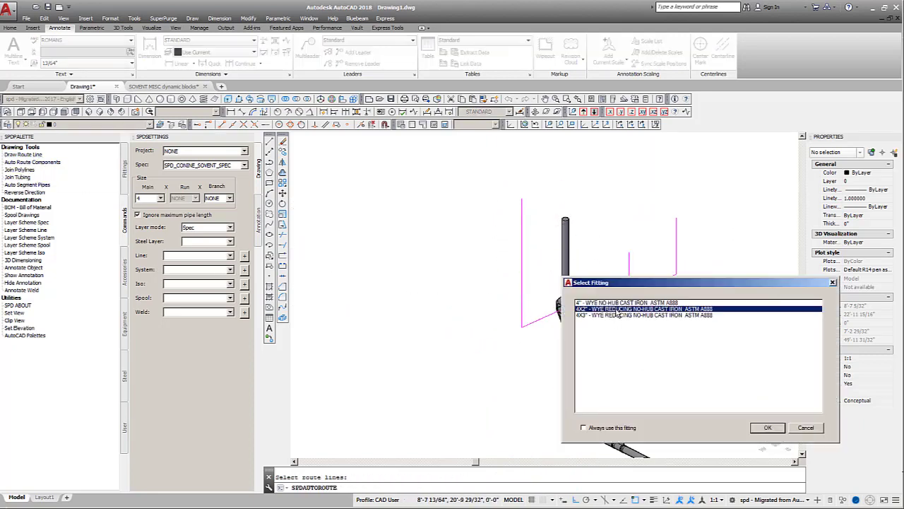
left_click(767, 427)
left_click(628, 322)
left_click(767, 428)
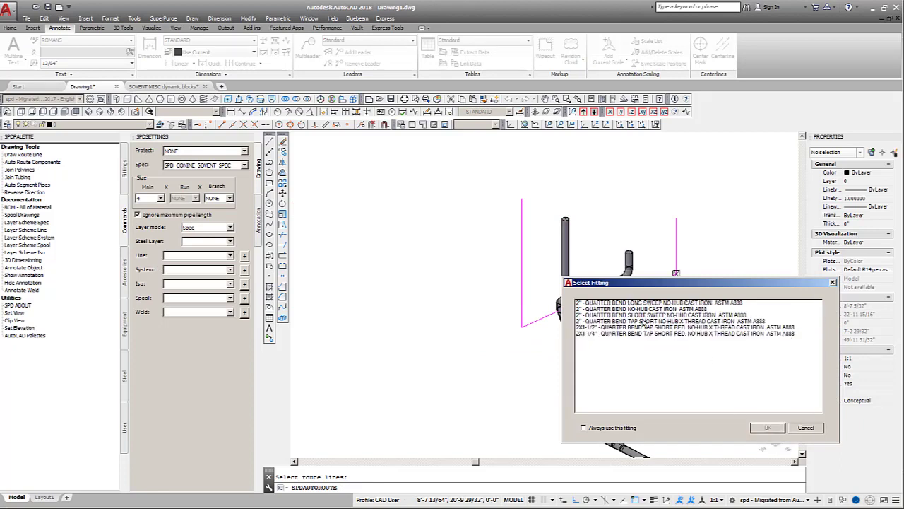
double_click(641, 322)
double_click(647, 321)
scroll(649, 289, "down", 1)
- Stretch the top of the stack pipe above the aerator upward by about 4 feet
left_click(579, 238)
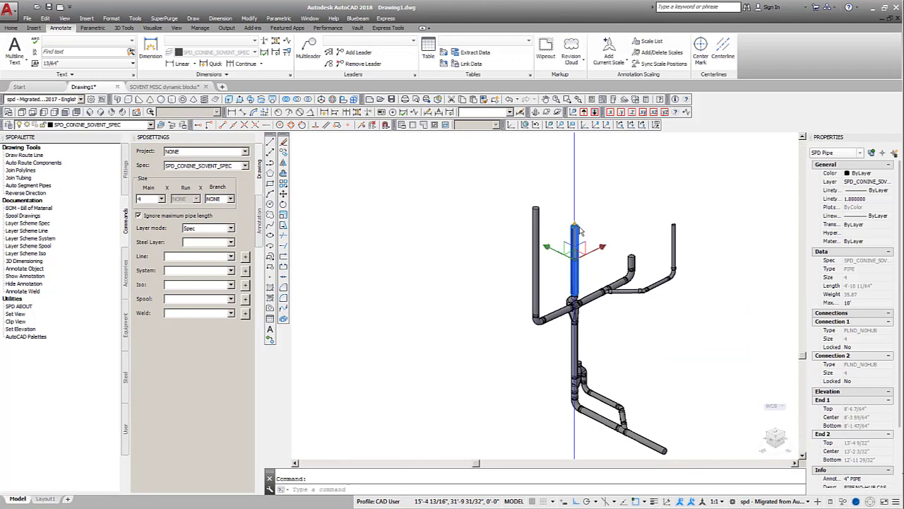
left_click(577, 229)
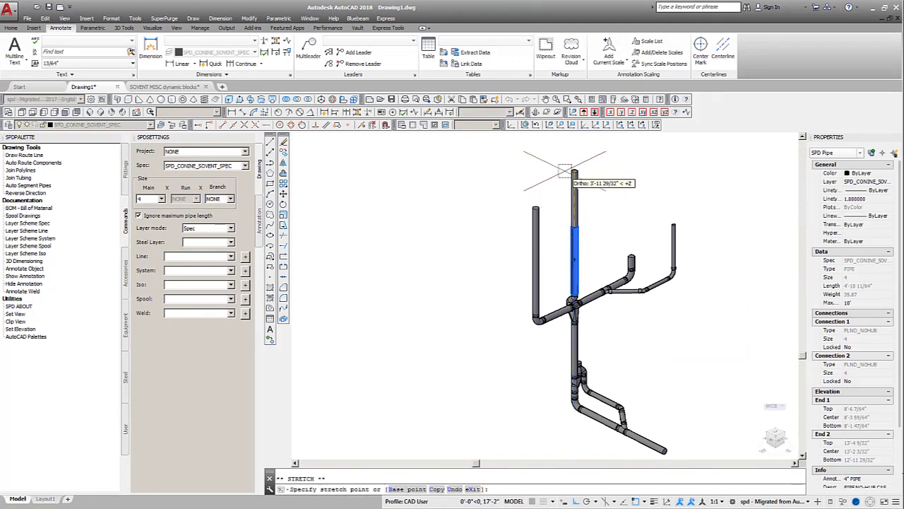
key("Escape")
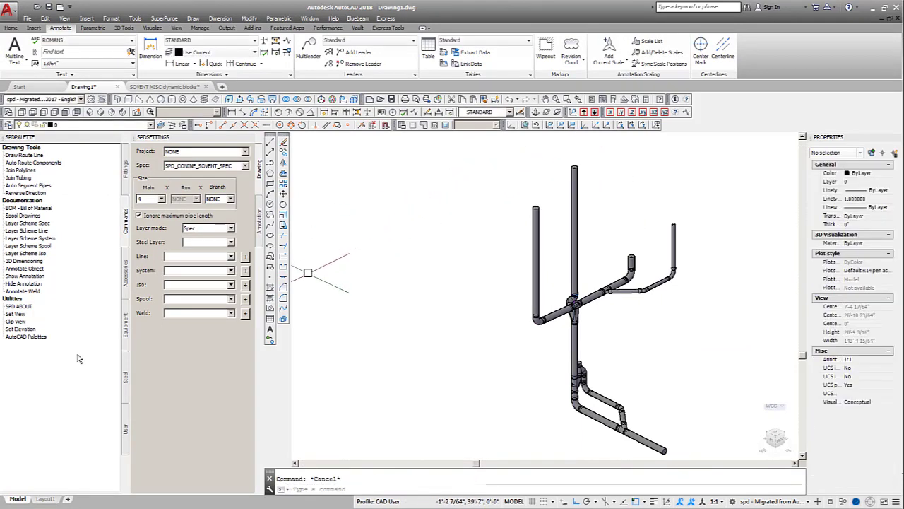
- Insert a Sovent specified inline offset into the extended stack pipe above the aerator
left_click(128, 182)
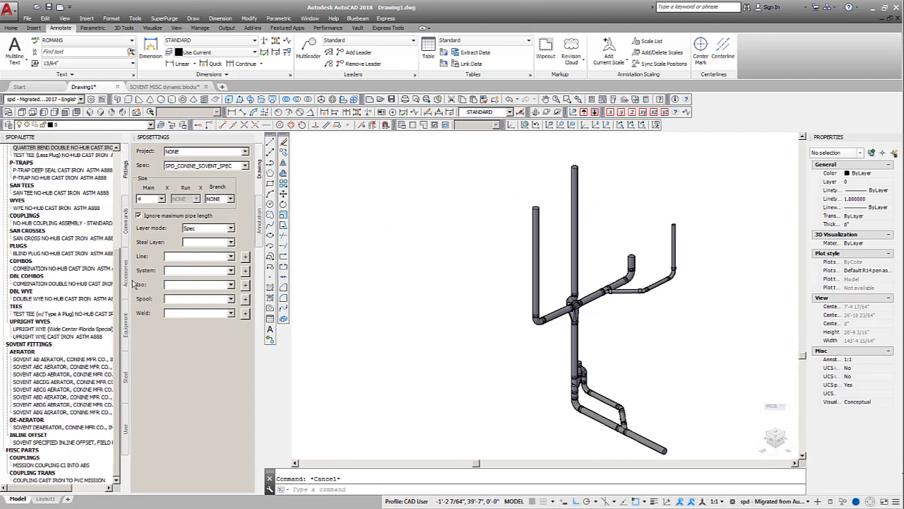
left_click(73, 443)
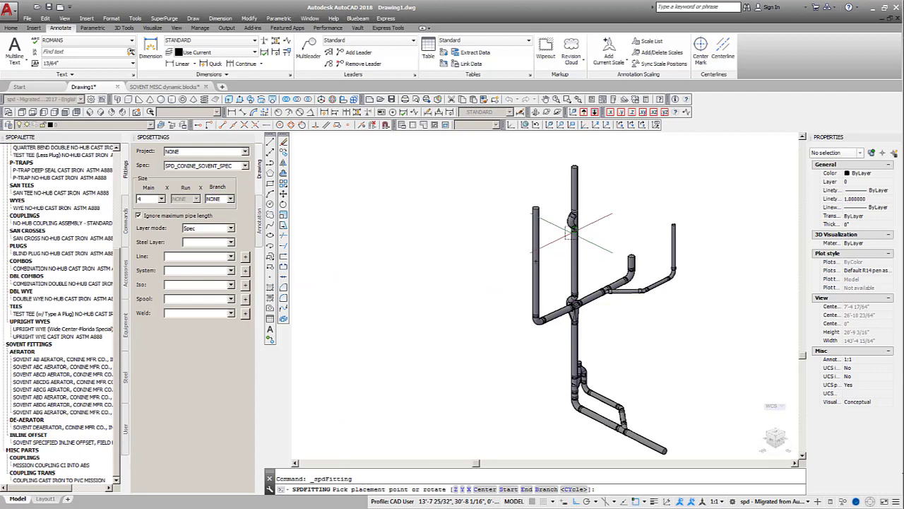
left_click(362, 125)
left_click(573, 226)
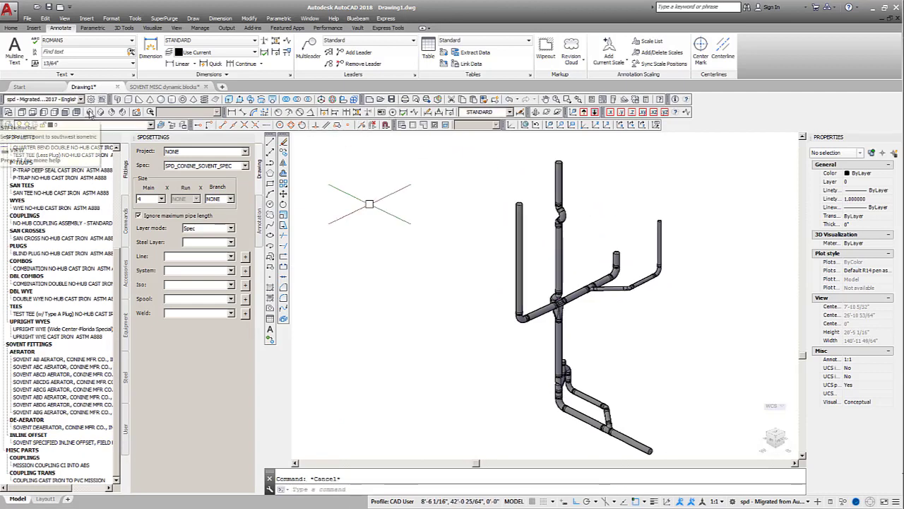
- Set the model to the southwest isometric view and create a single rectangular viewport of the stack in Layout1
left_click(89, 113)
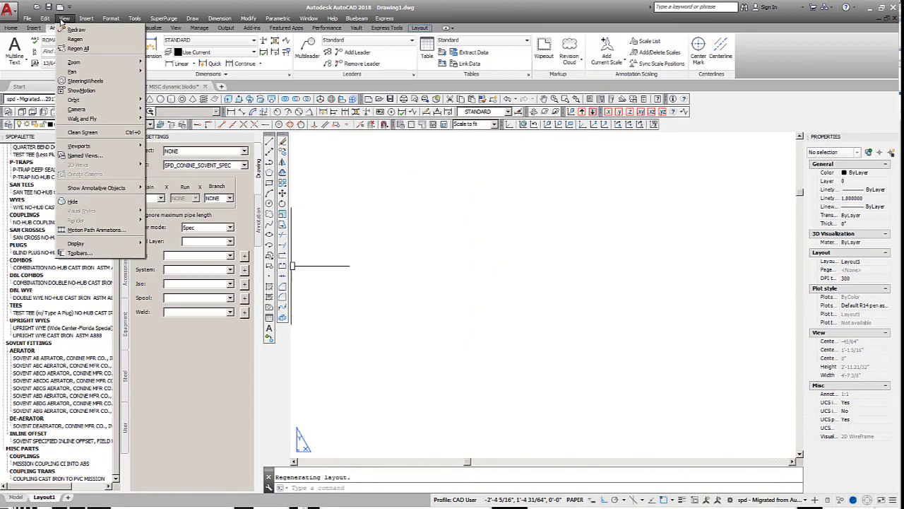
mouse_move(78, 145)
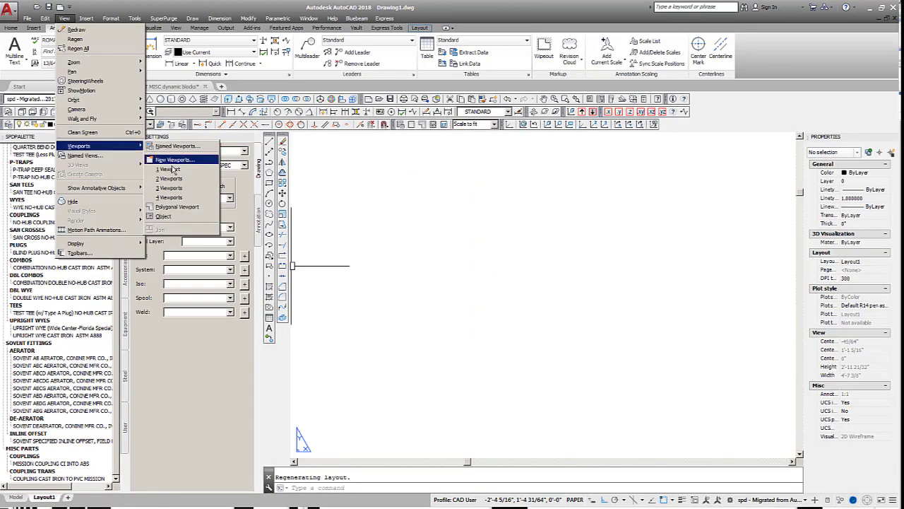
left_click(169, 170)
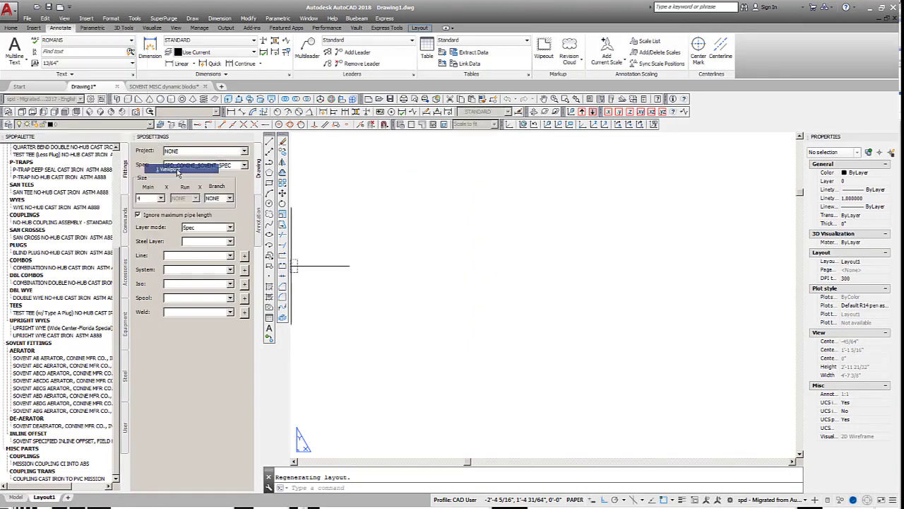
left_click(374, 264)
left_click(512, 407)
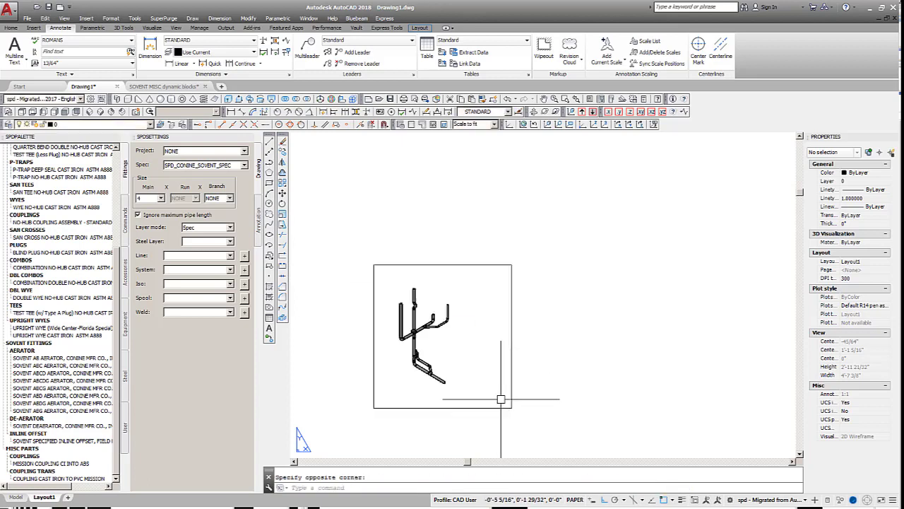
- Activate the layout viewport and select the whole Sovent stack as the components for a bill of material
double_click(472, 375)
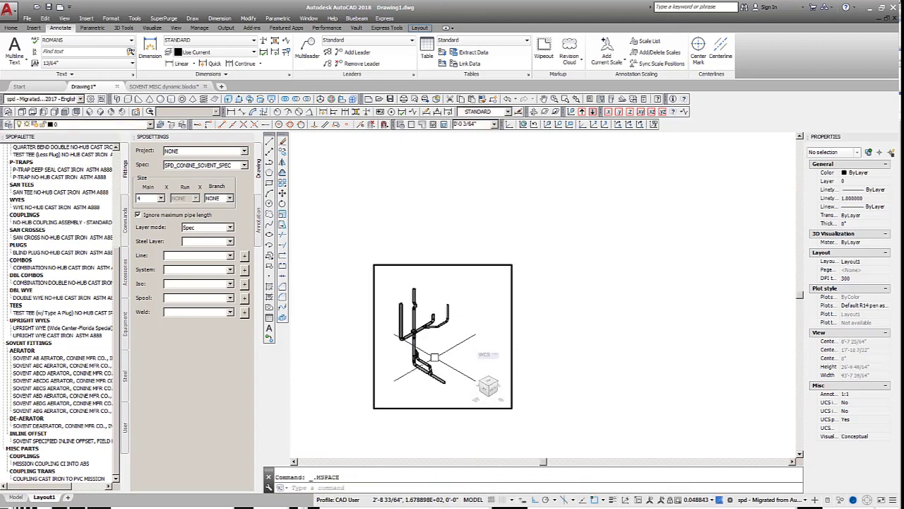
key("Escape")
left_click(126, 226)
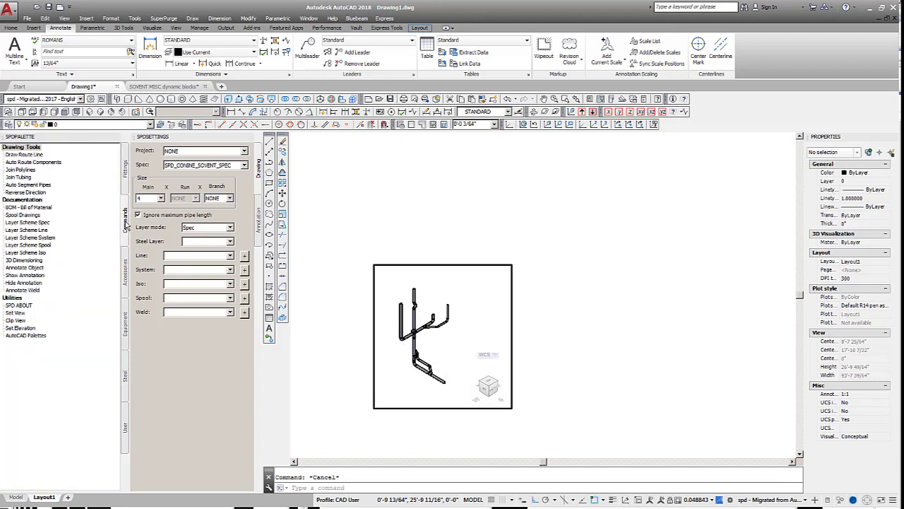
left_click(28, 207)
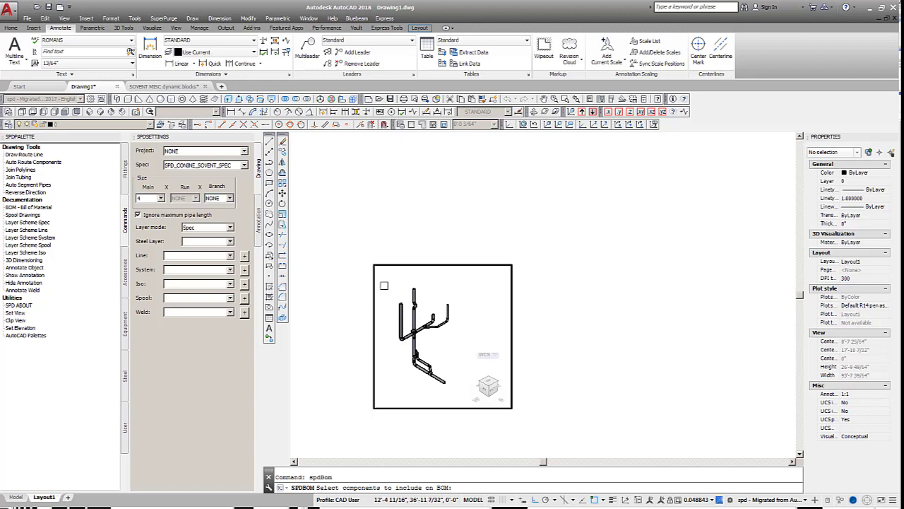
left_click(385, 281)
left_click(458, 397)
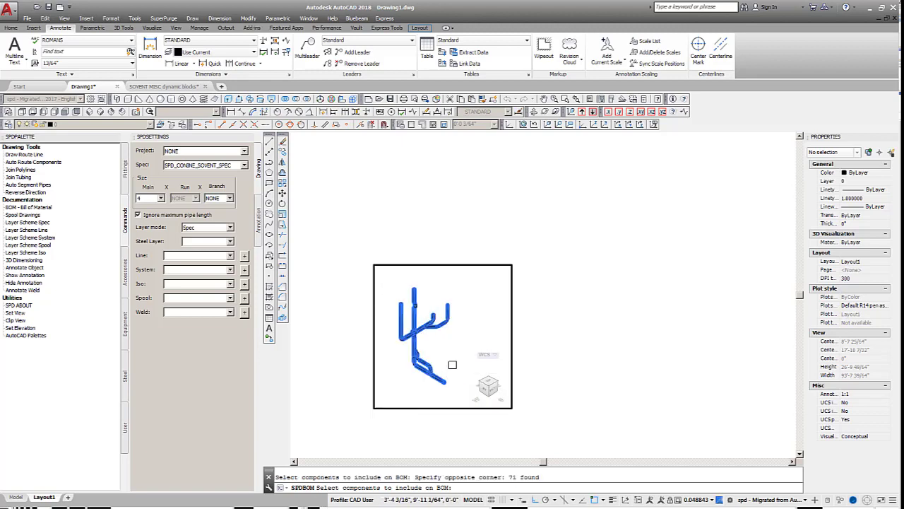
key("Return")
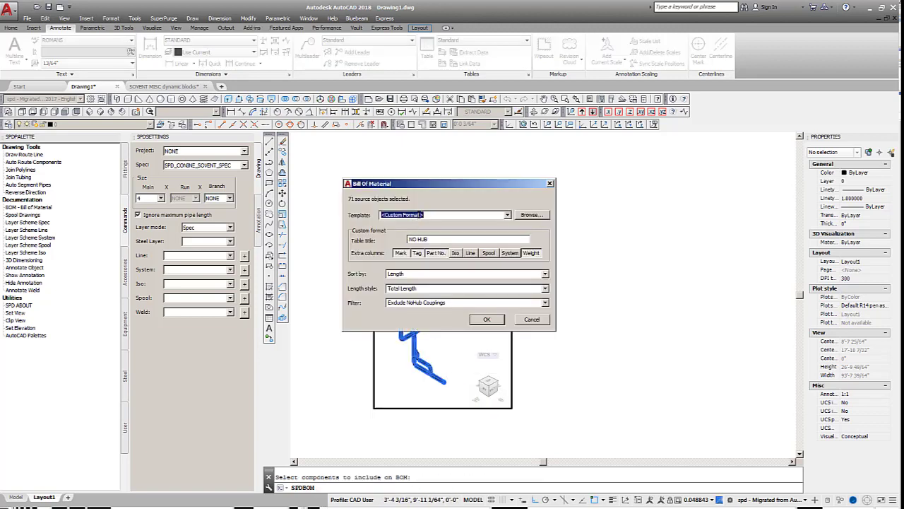
- Generate the bill of material table using the custom format template with the length style set to Cut Length
left_click(421, 214)
left_click(507, 215)
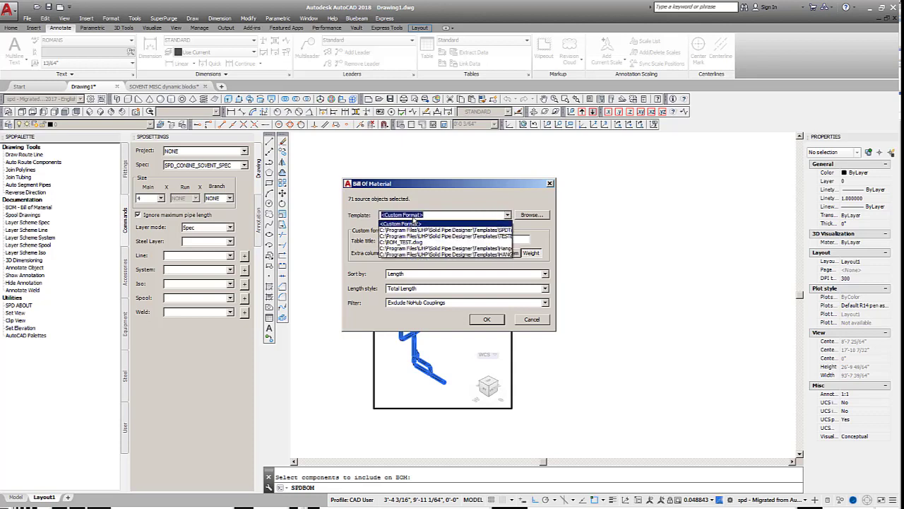
left_click(414, 223)
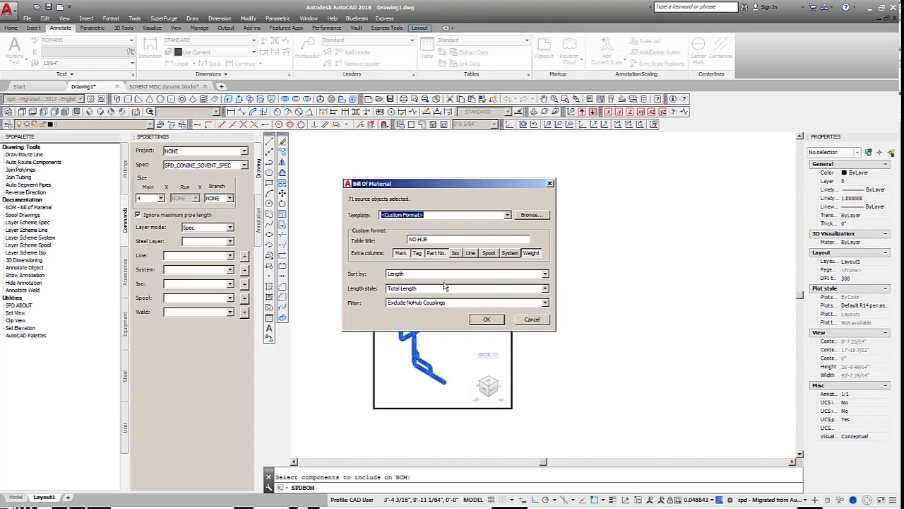
left_click(544, 289)
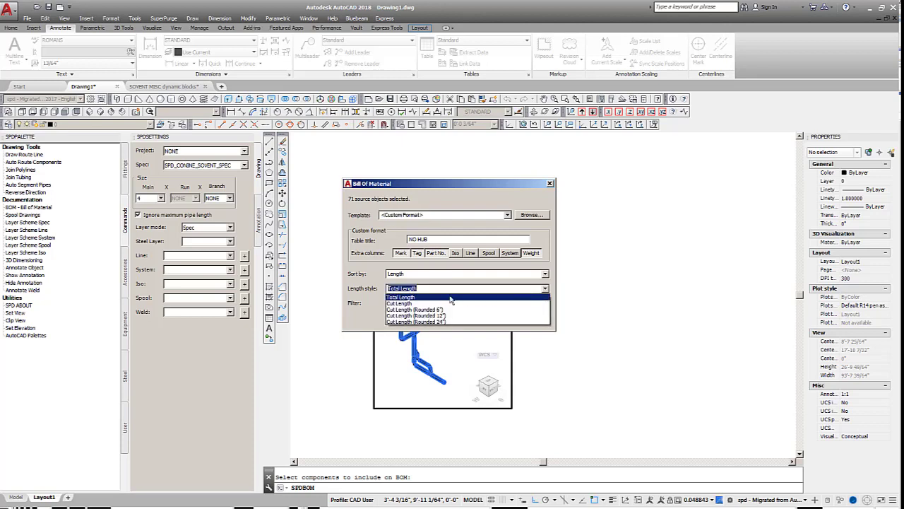
left_click(400, 303)
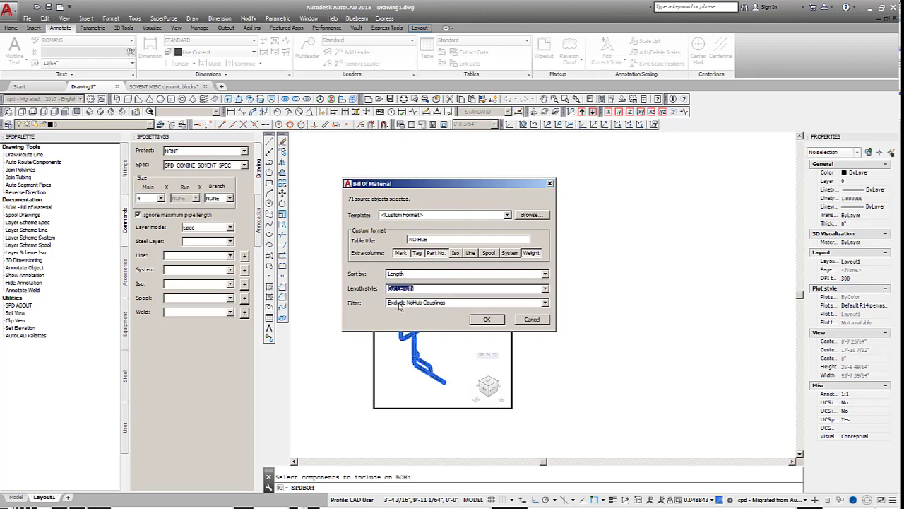
left_click(486, 320)
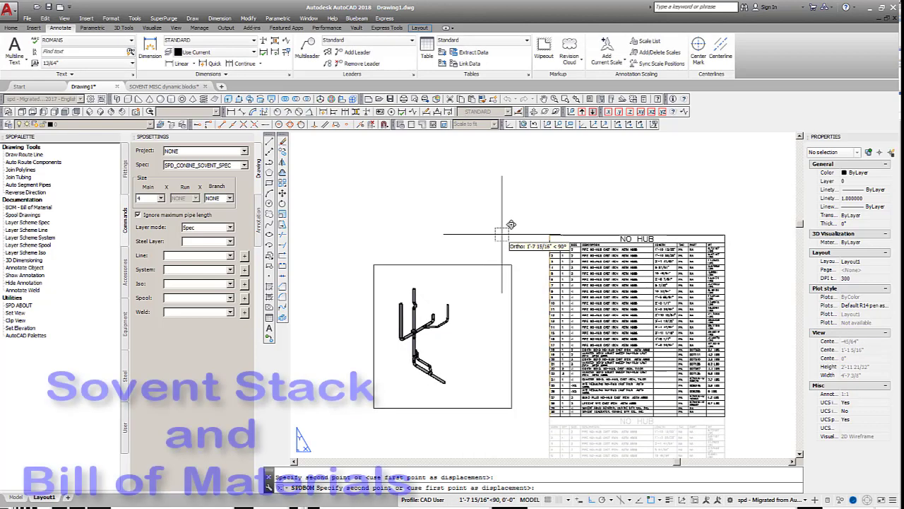